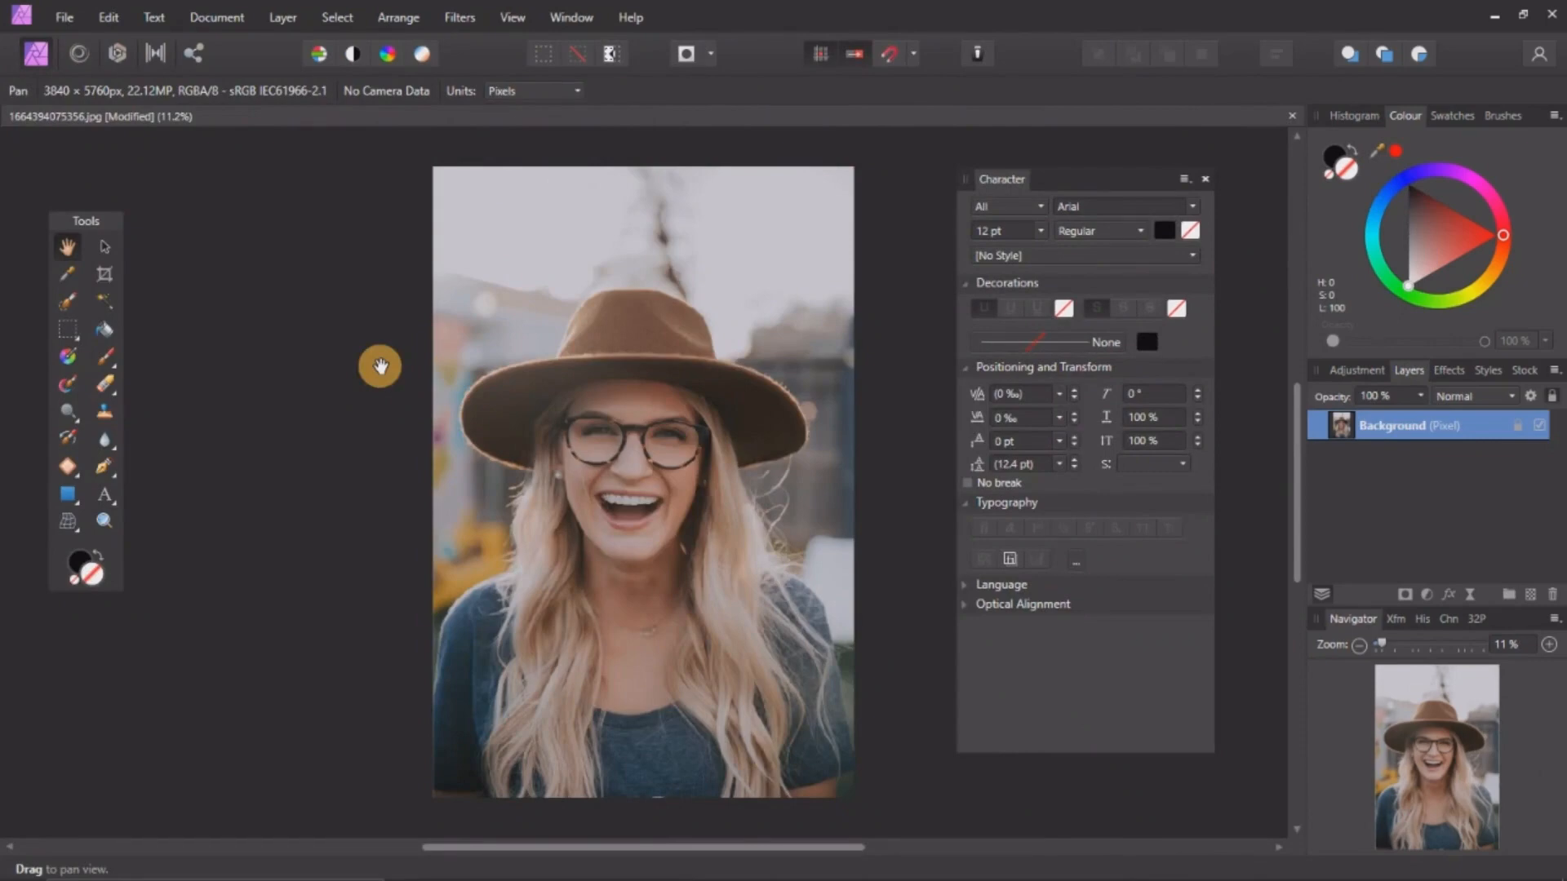
pyautogui.click(1447, 119)
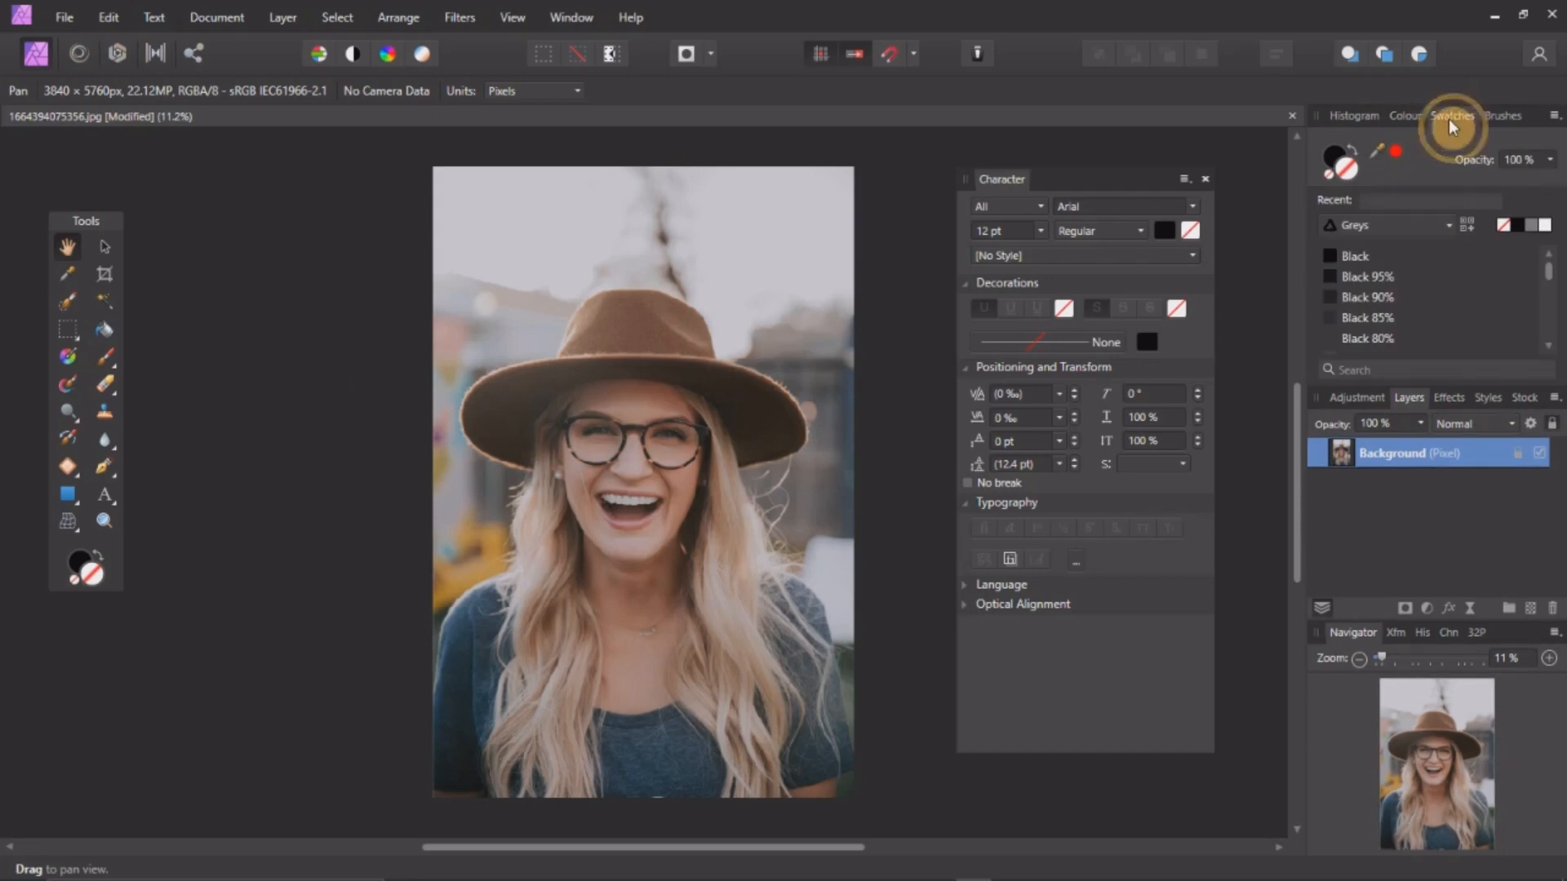
pyautogui.click(1554, 118)
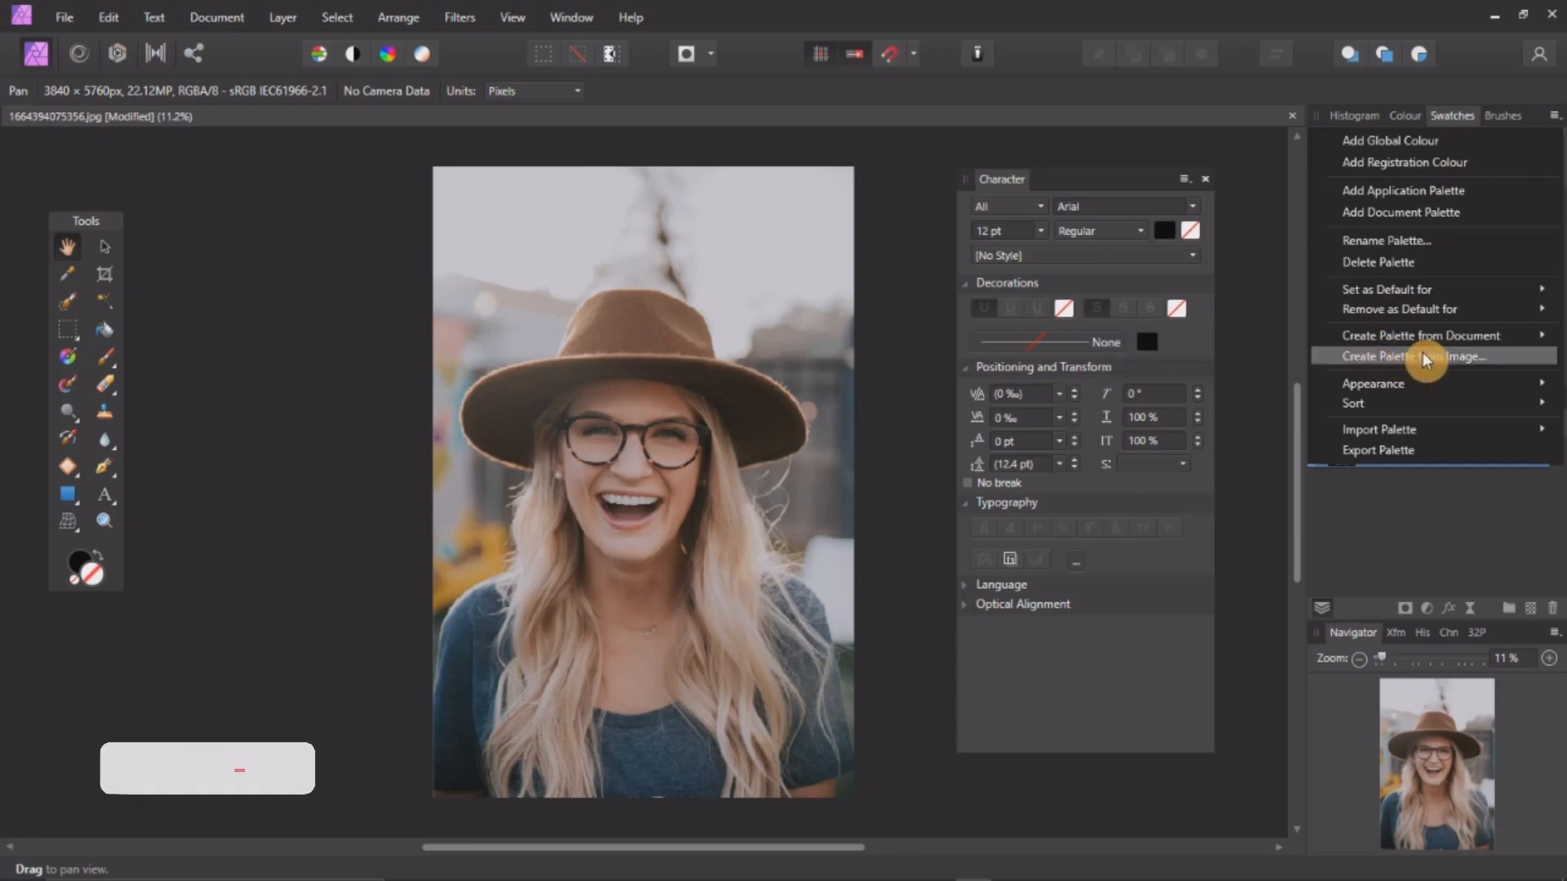
pyautogui.click(1424, 357)
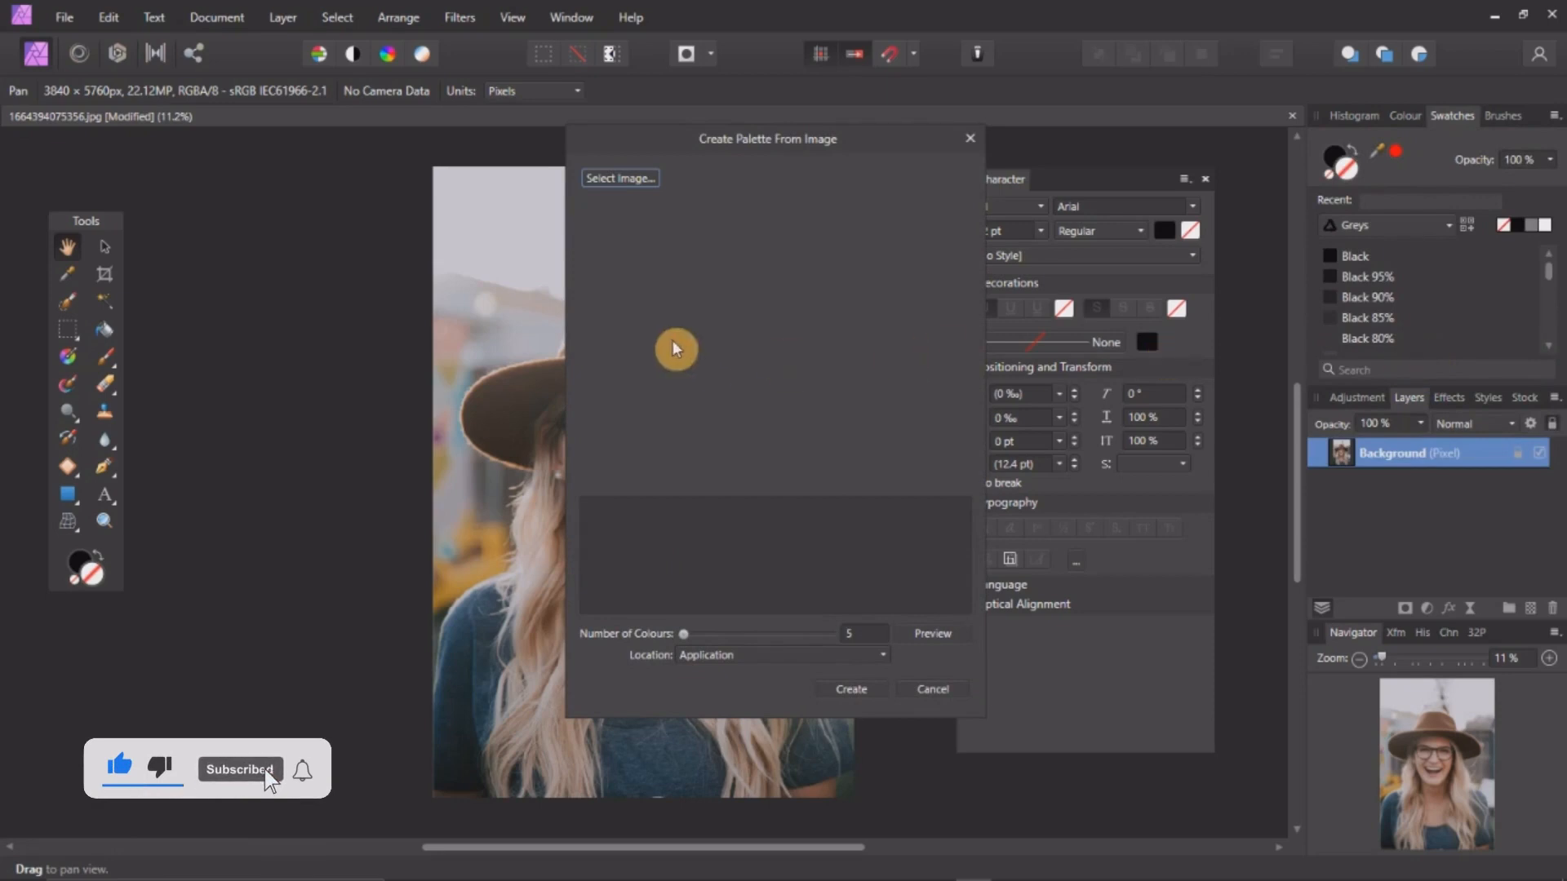
pyautogui.click(604, 182)
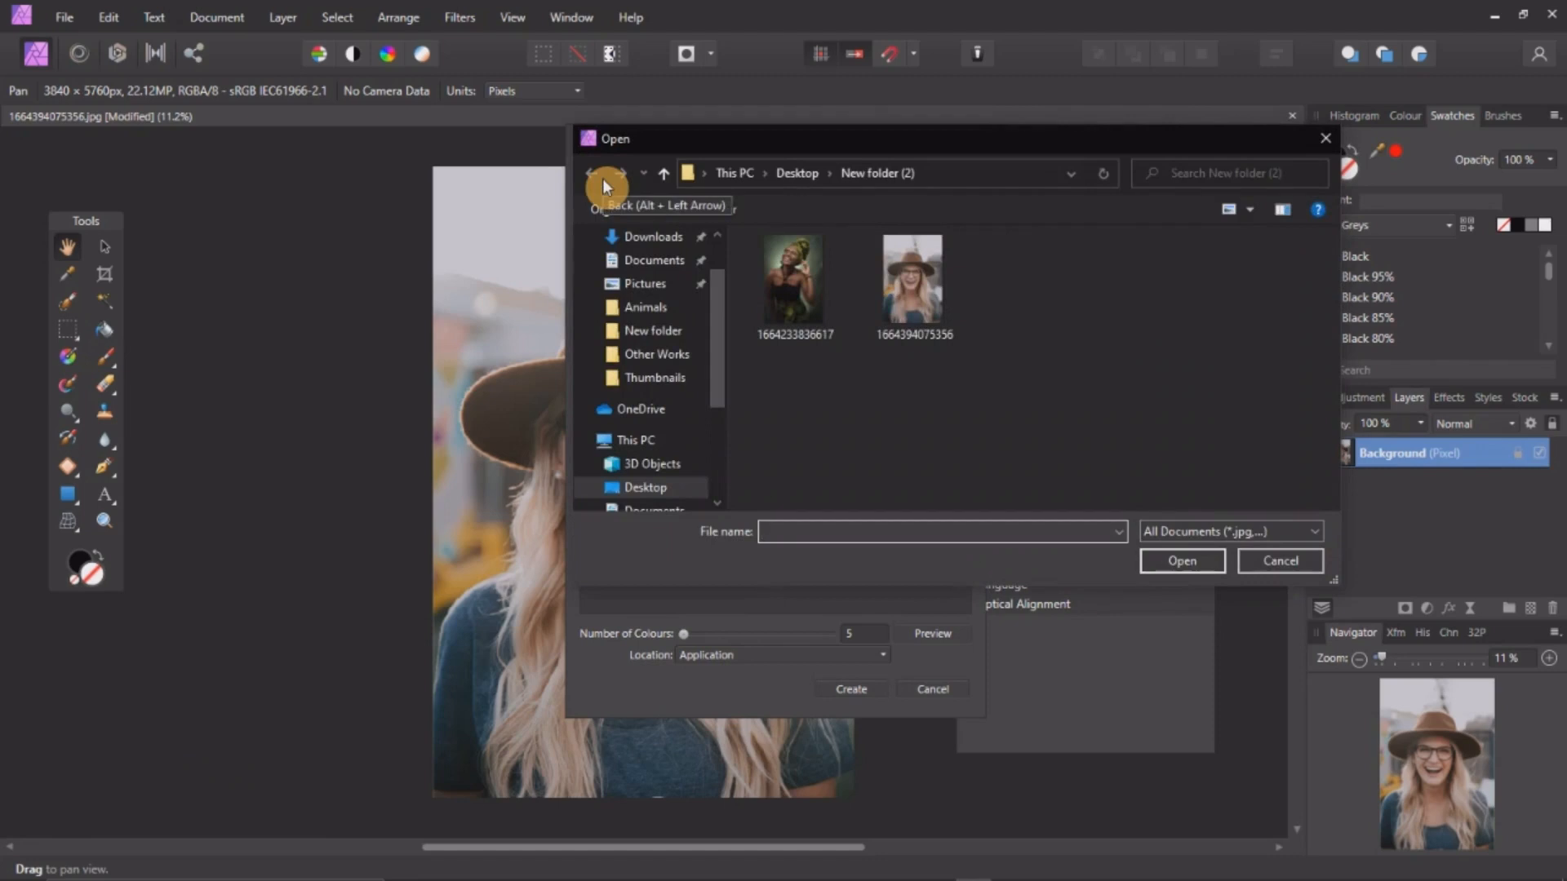
pyautogui.click(793, 290)
pyautogui.click(1177, 561)
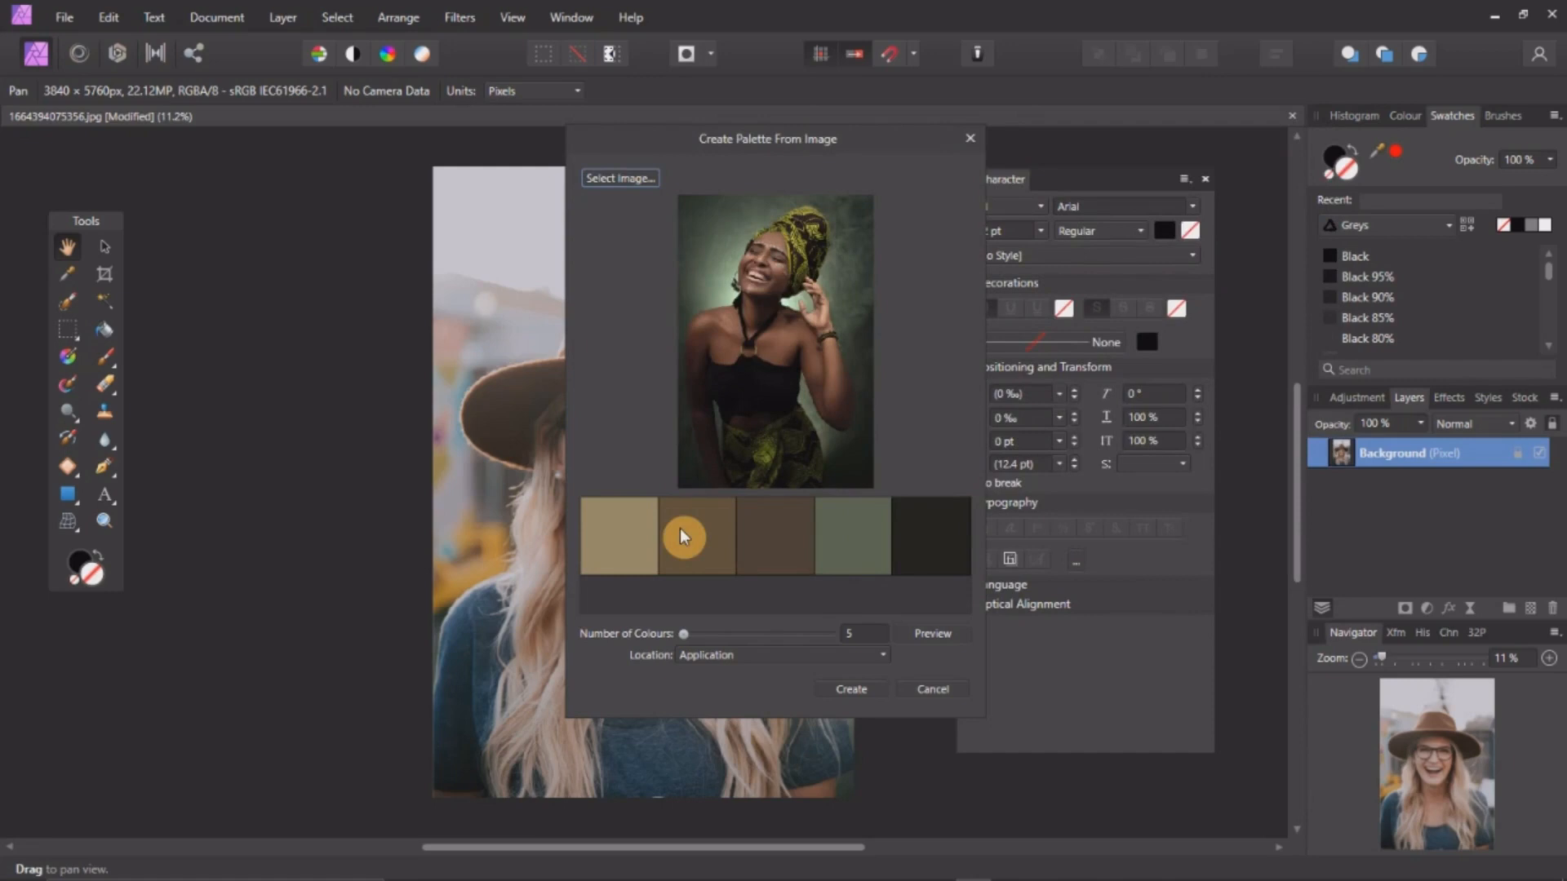
# Limit the image palette to 3 colours, preview it, and create it as an application palette
pyautogui.click(854, 634)
pyautogui.write('3')
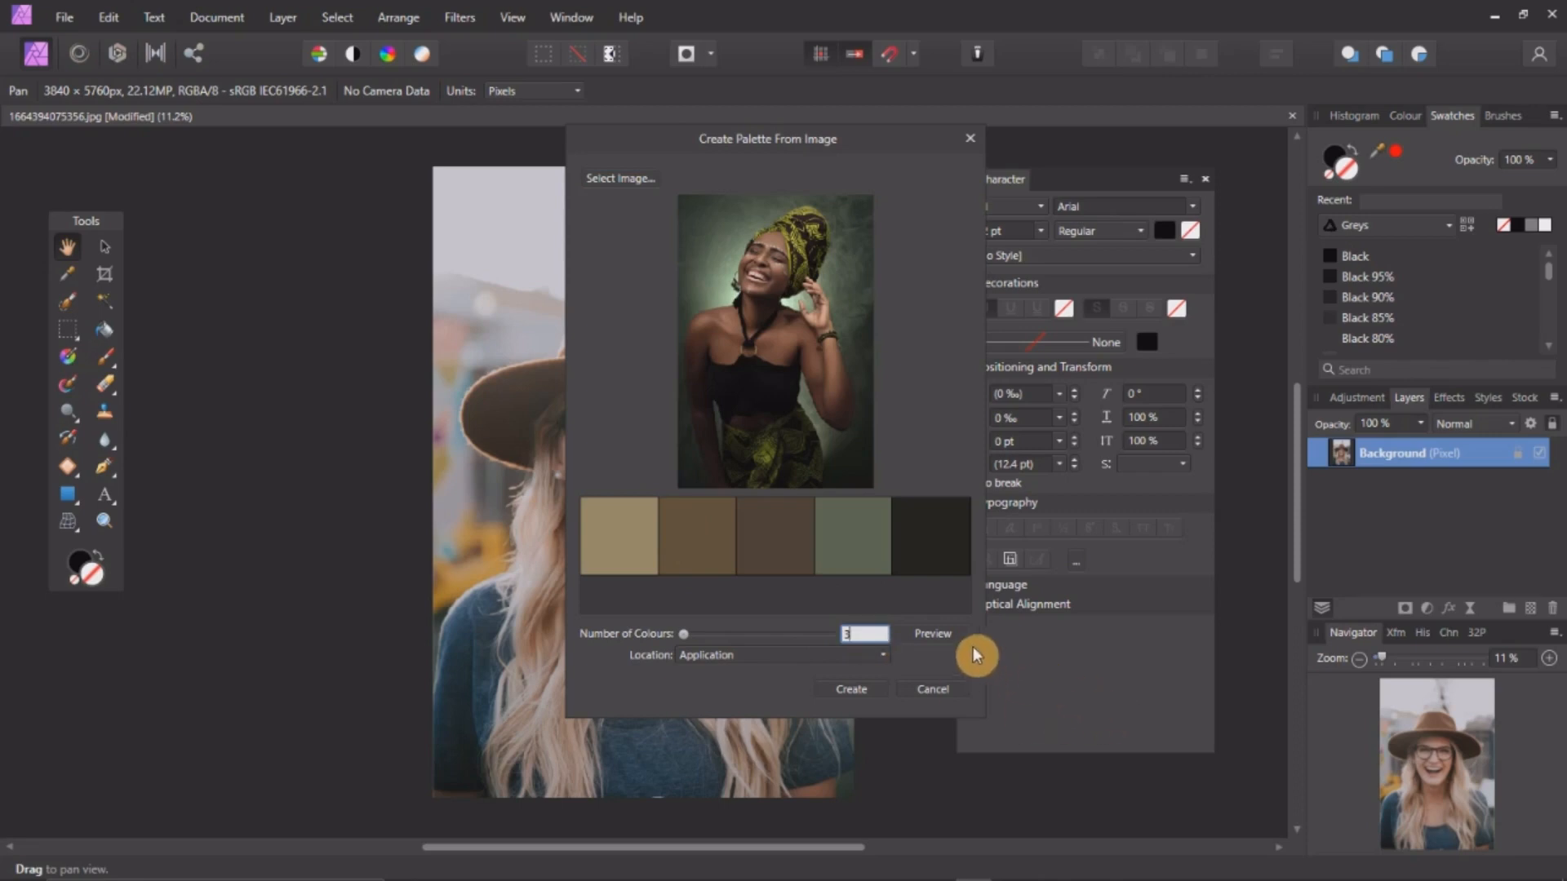
pyautogui.click(936, 636)
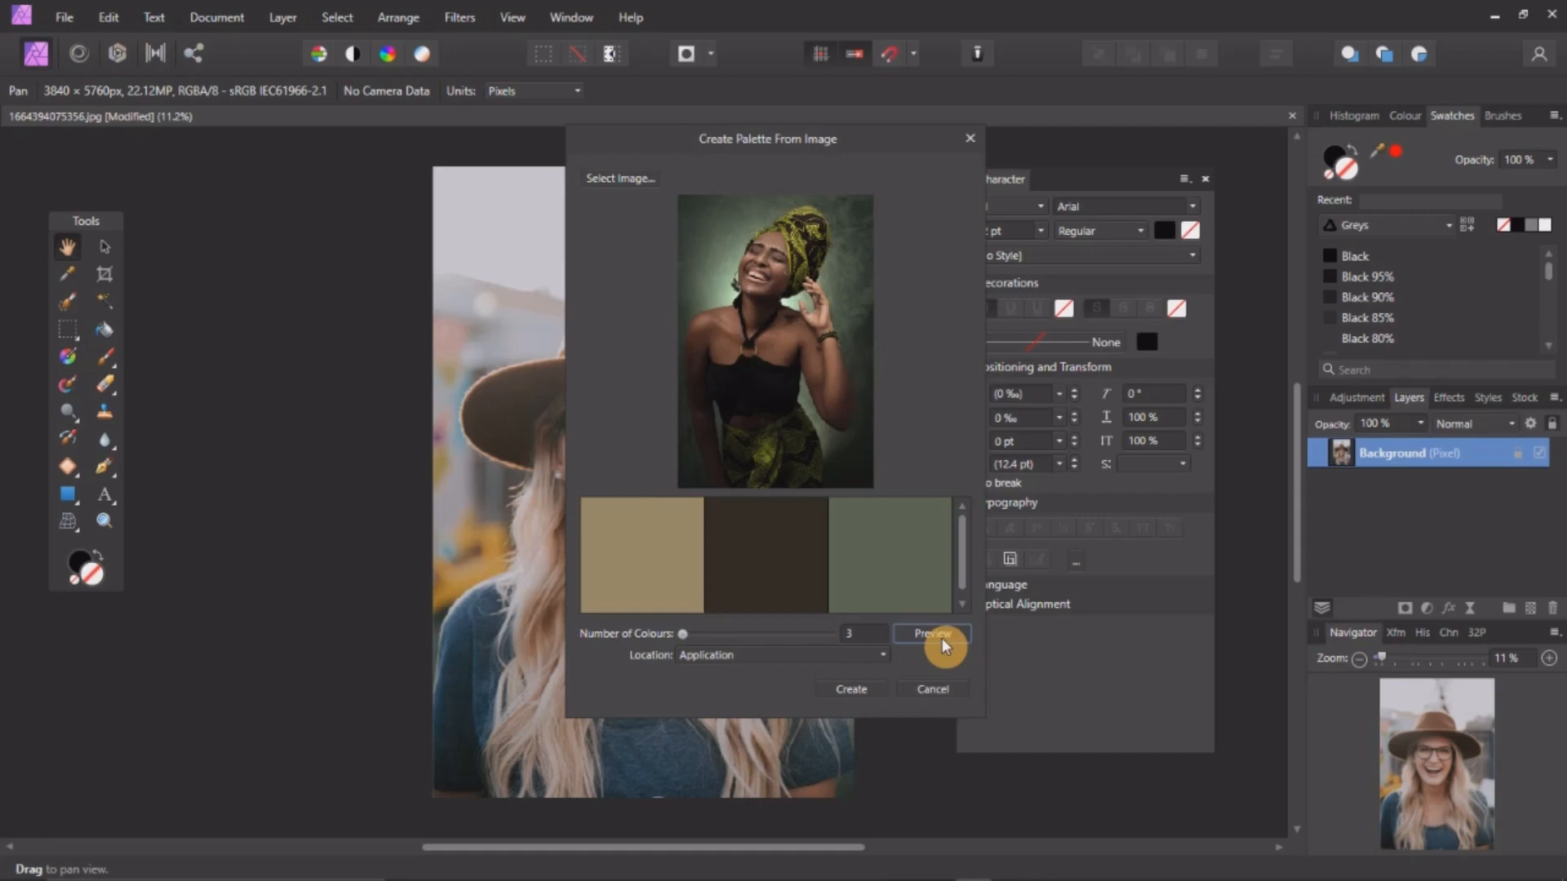
pyautogui.click(845, 691)
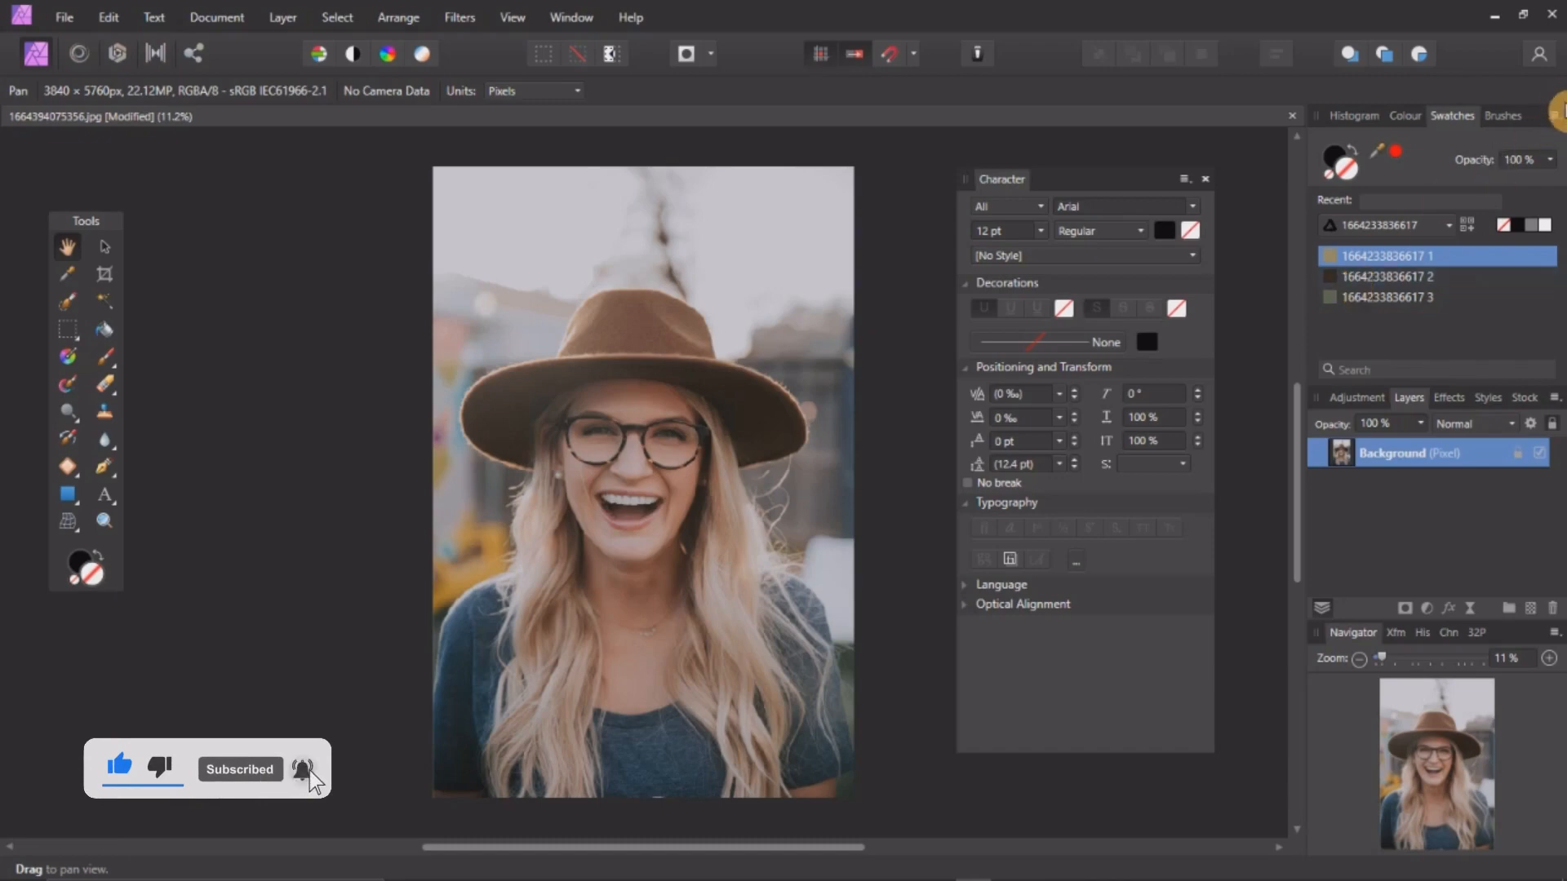
# Change the palette's appearance to a named list with larger colour swatches
pyautogui.click(1554, 119)
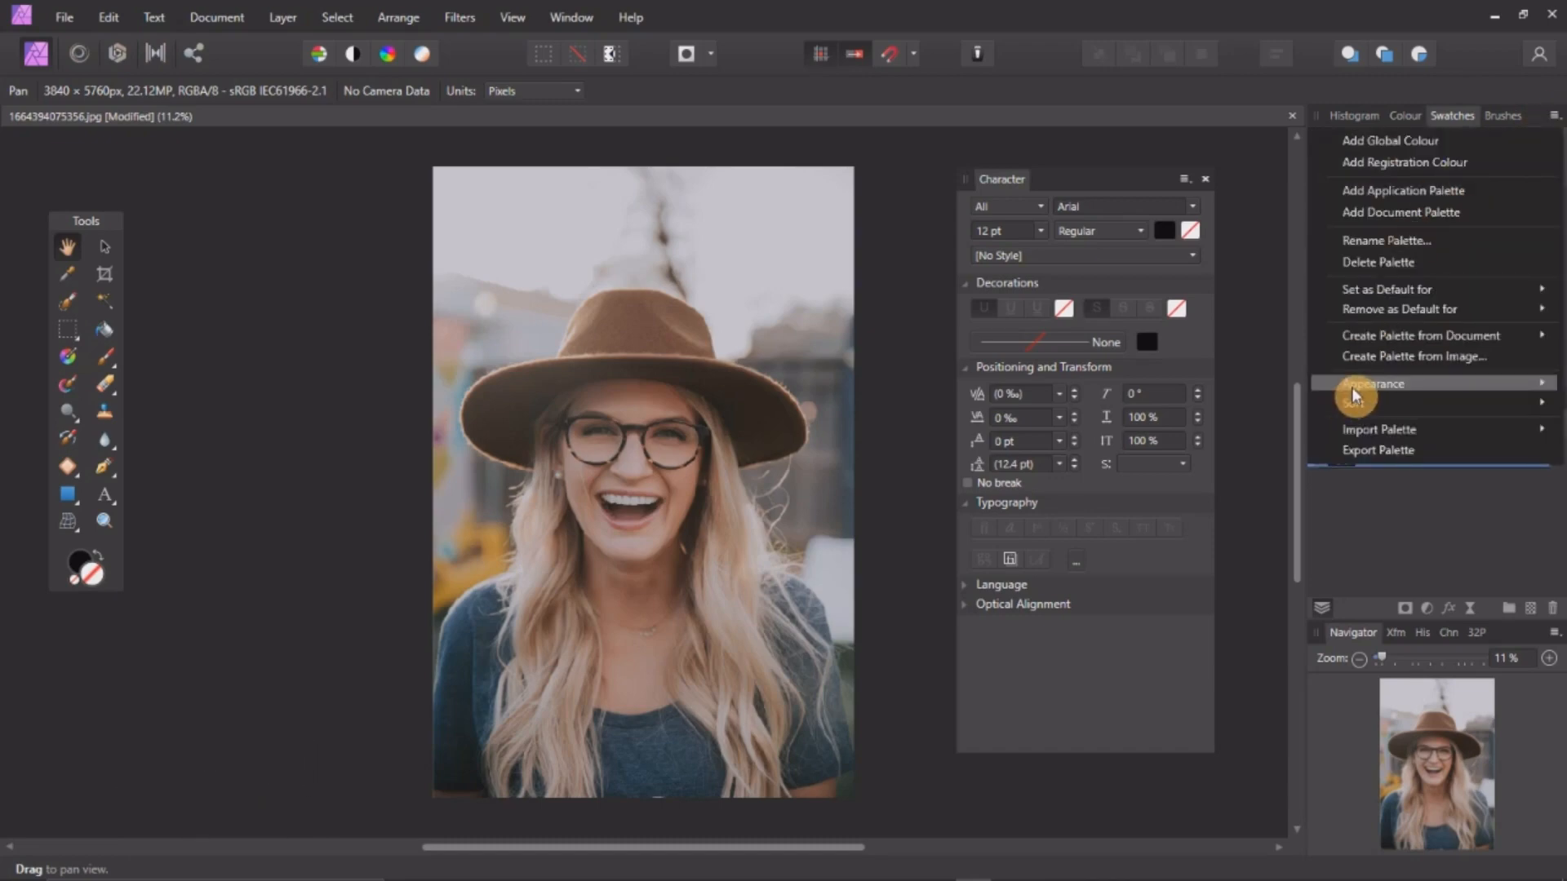
pyautogui.moveTo(1351, 387)
pyautogui.click(1206, 457)
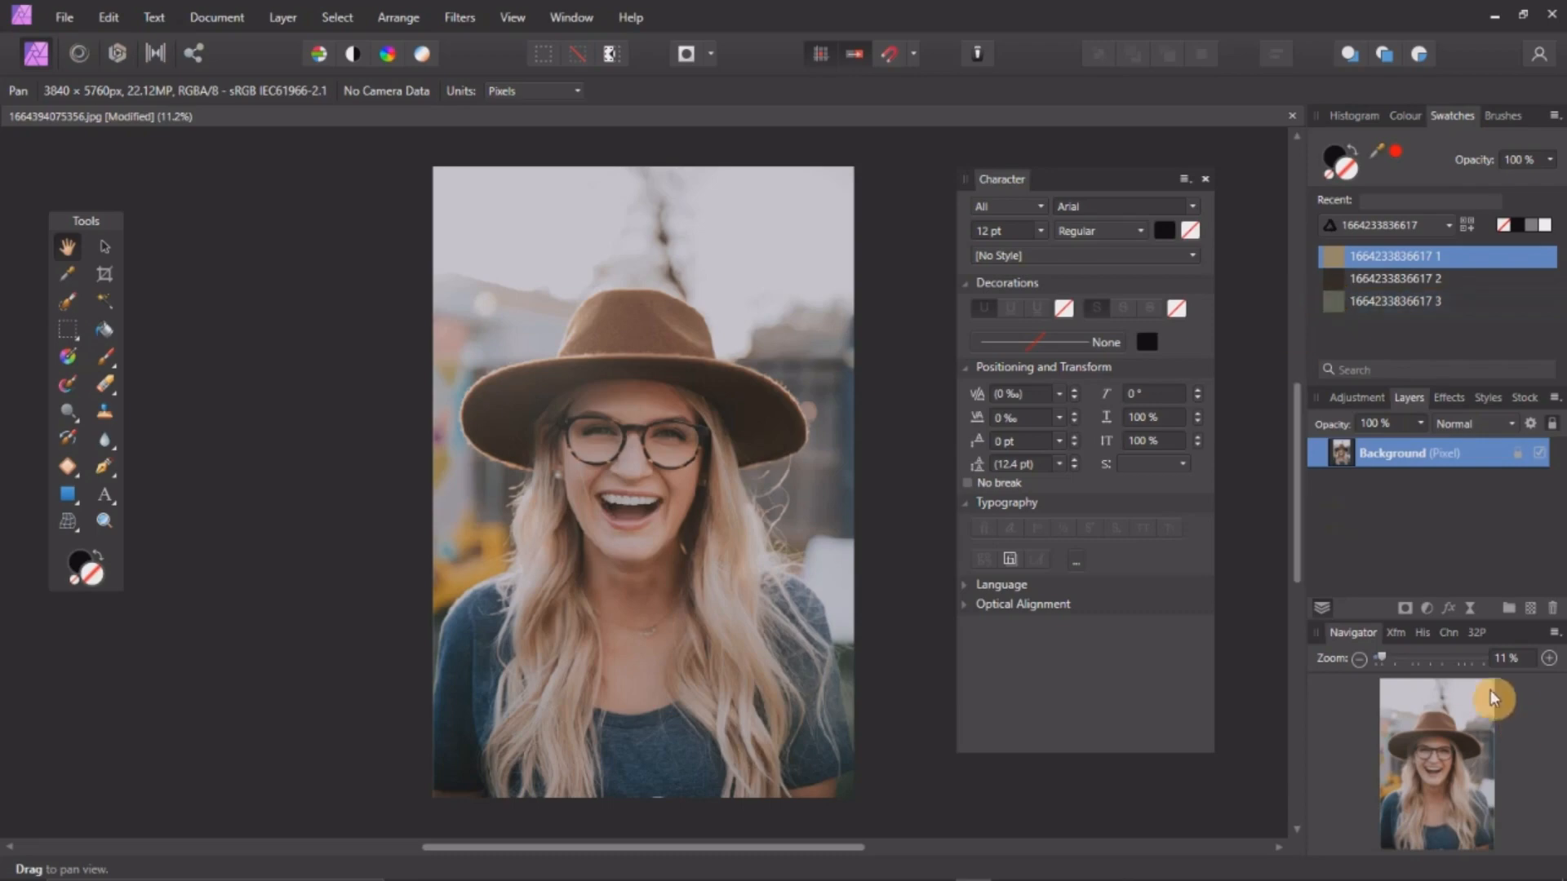
# Add a Gradient Map adjustment above the Background layer and move its settings window up slightly
pyautogui.click(1431, 615)
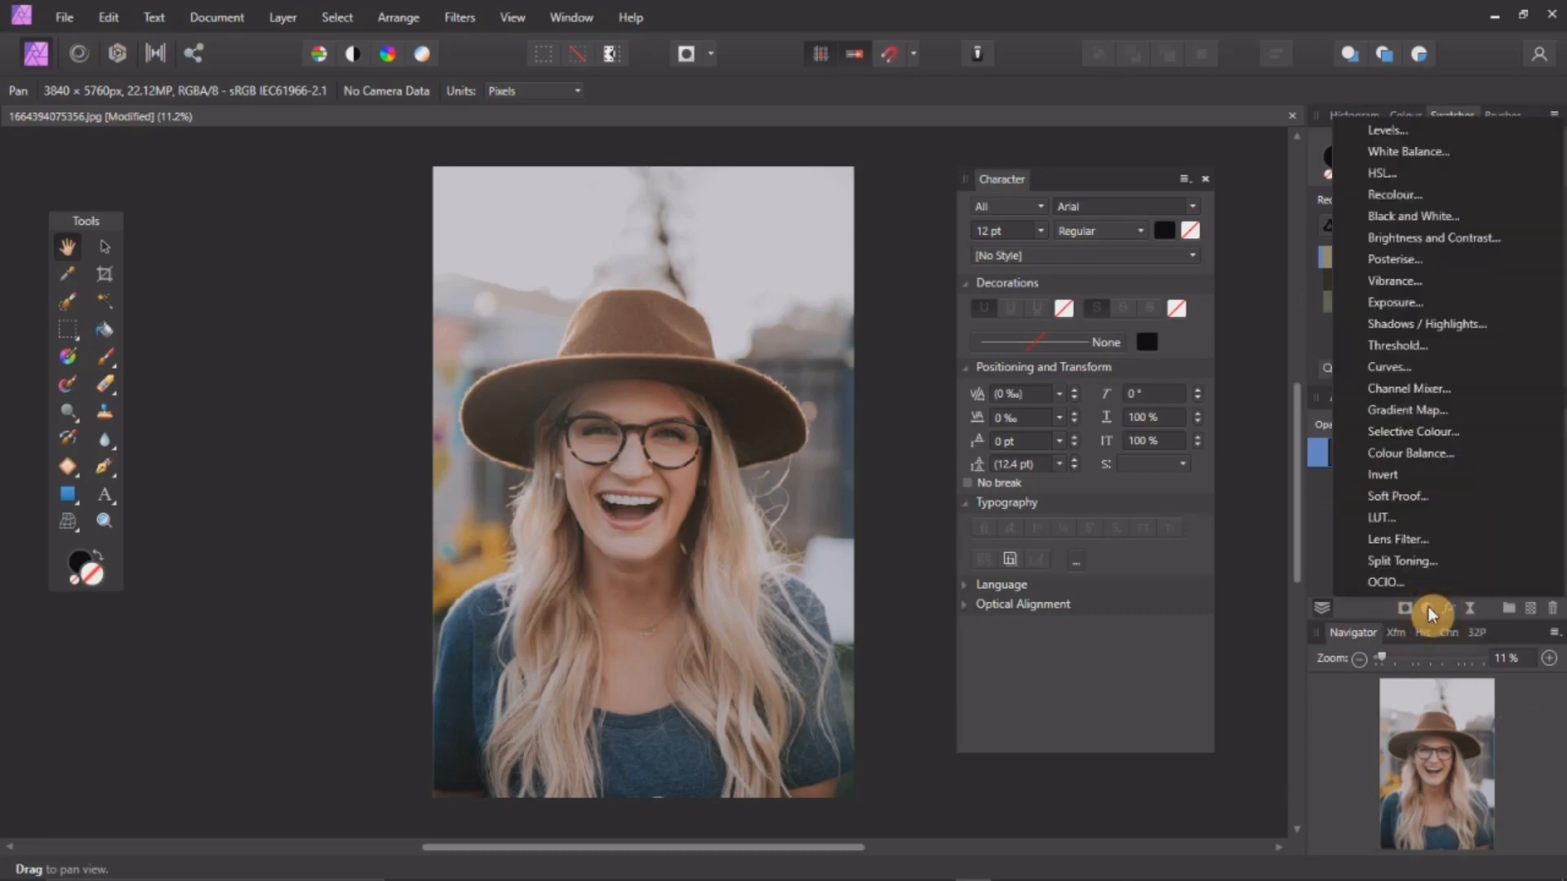
pyautogui.click(1423, 414)
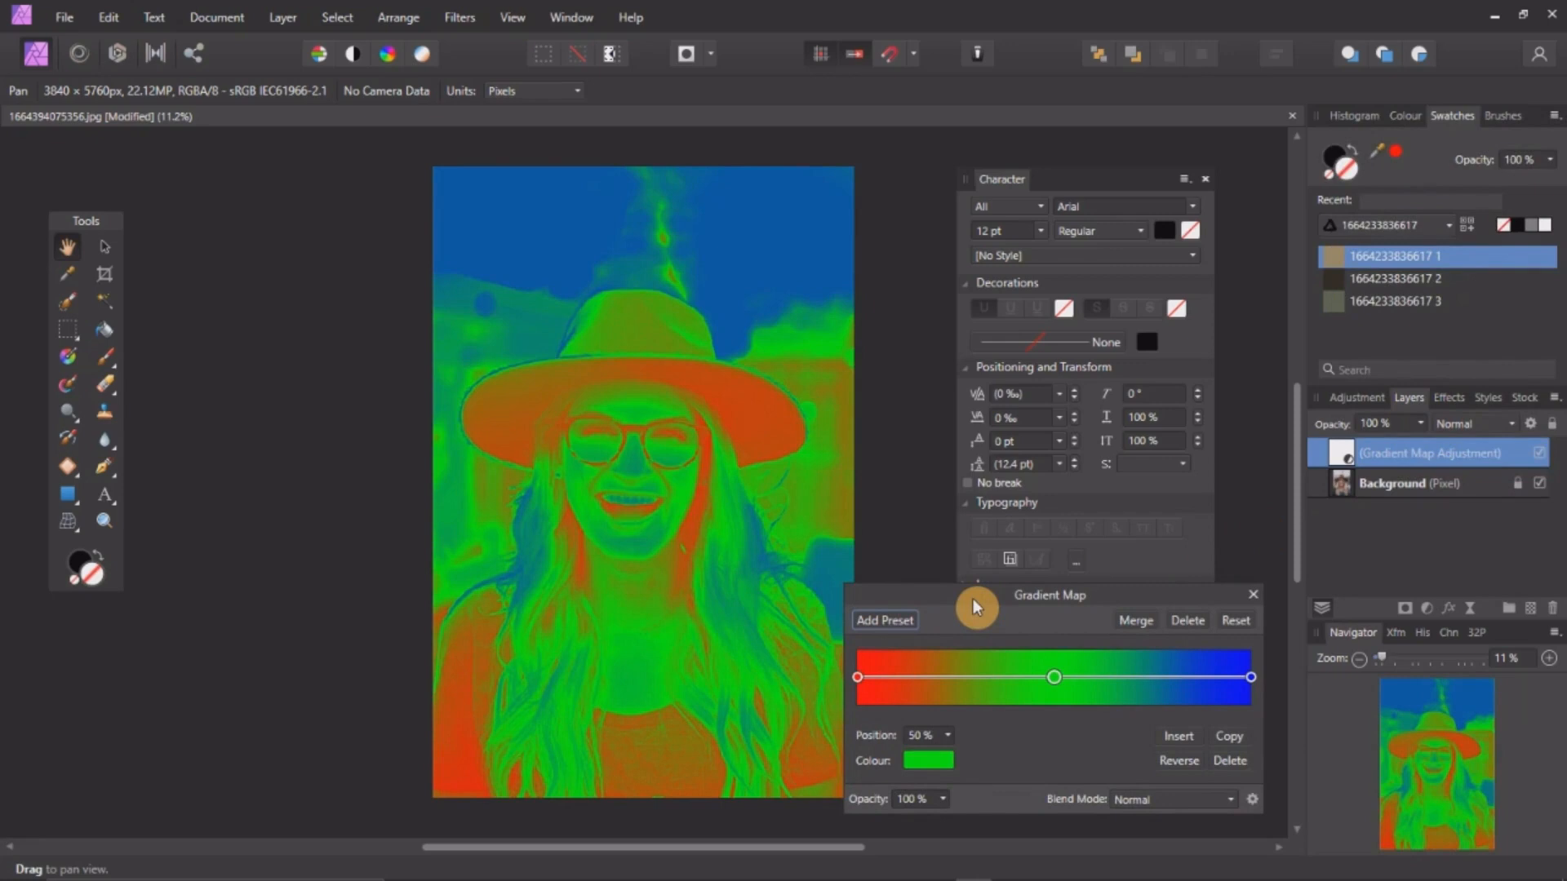
pyautogui.moveTo(972, 599); pyautogui.dragTo(972, 566)
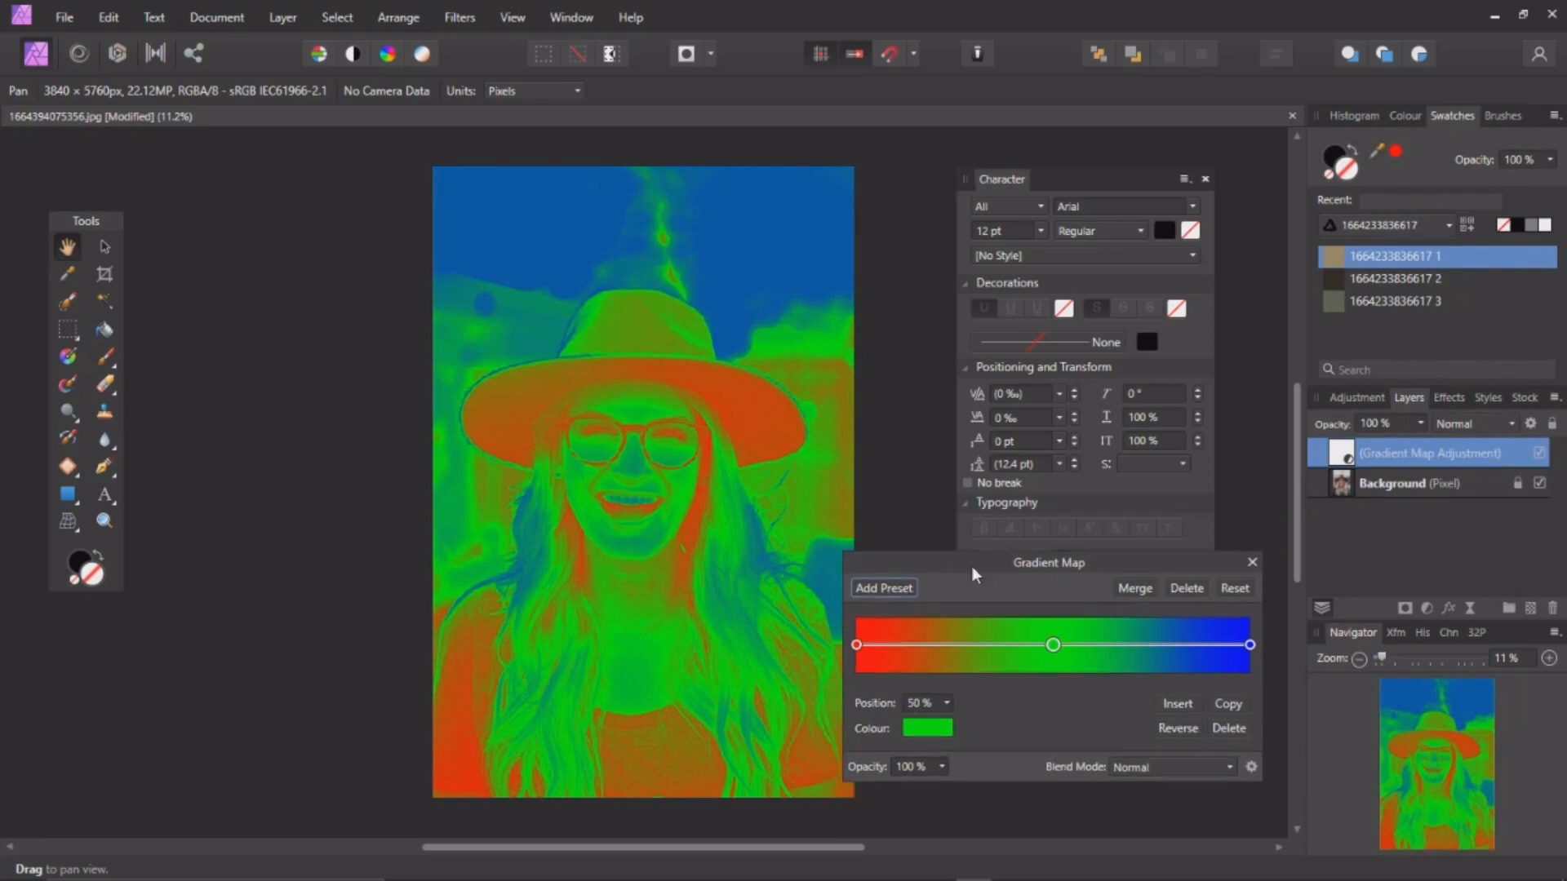
pyautogui.click(856, 646)
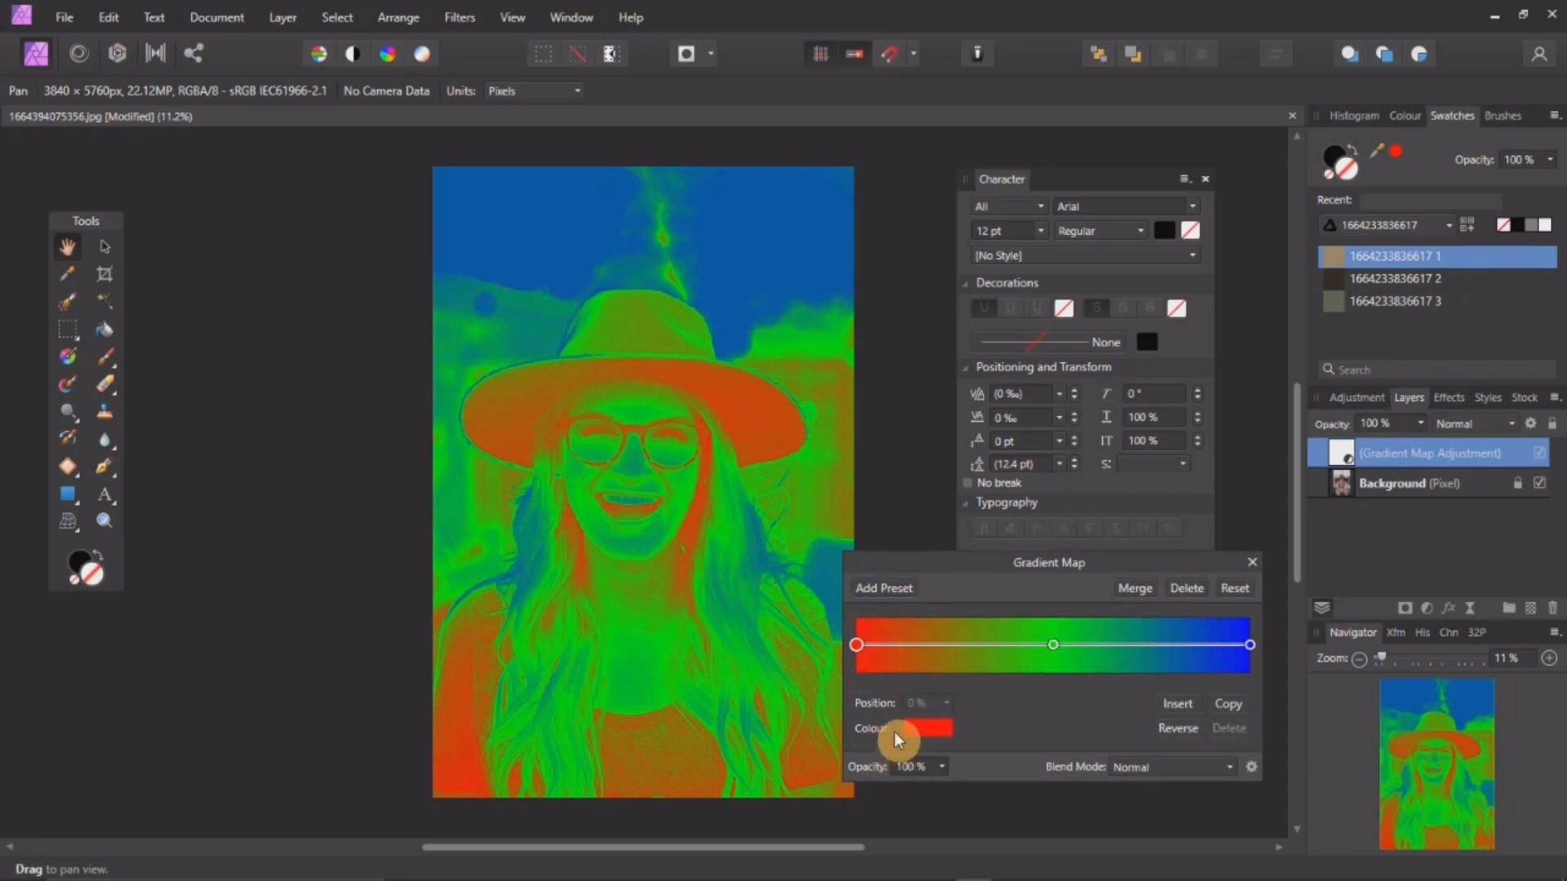
pyautogui.click(938, 730)
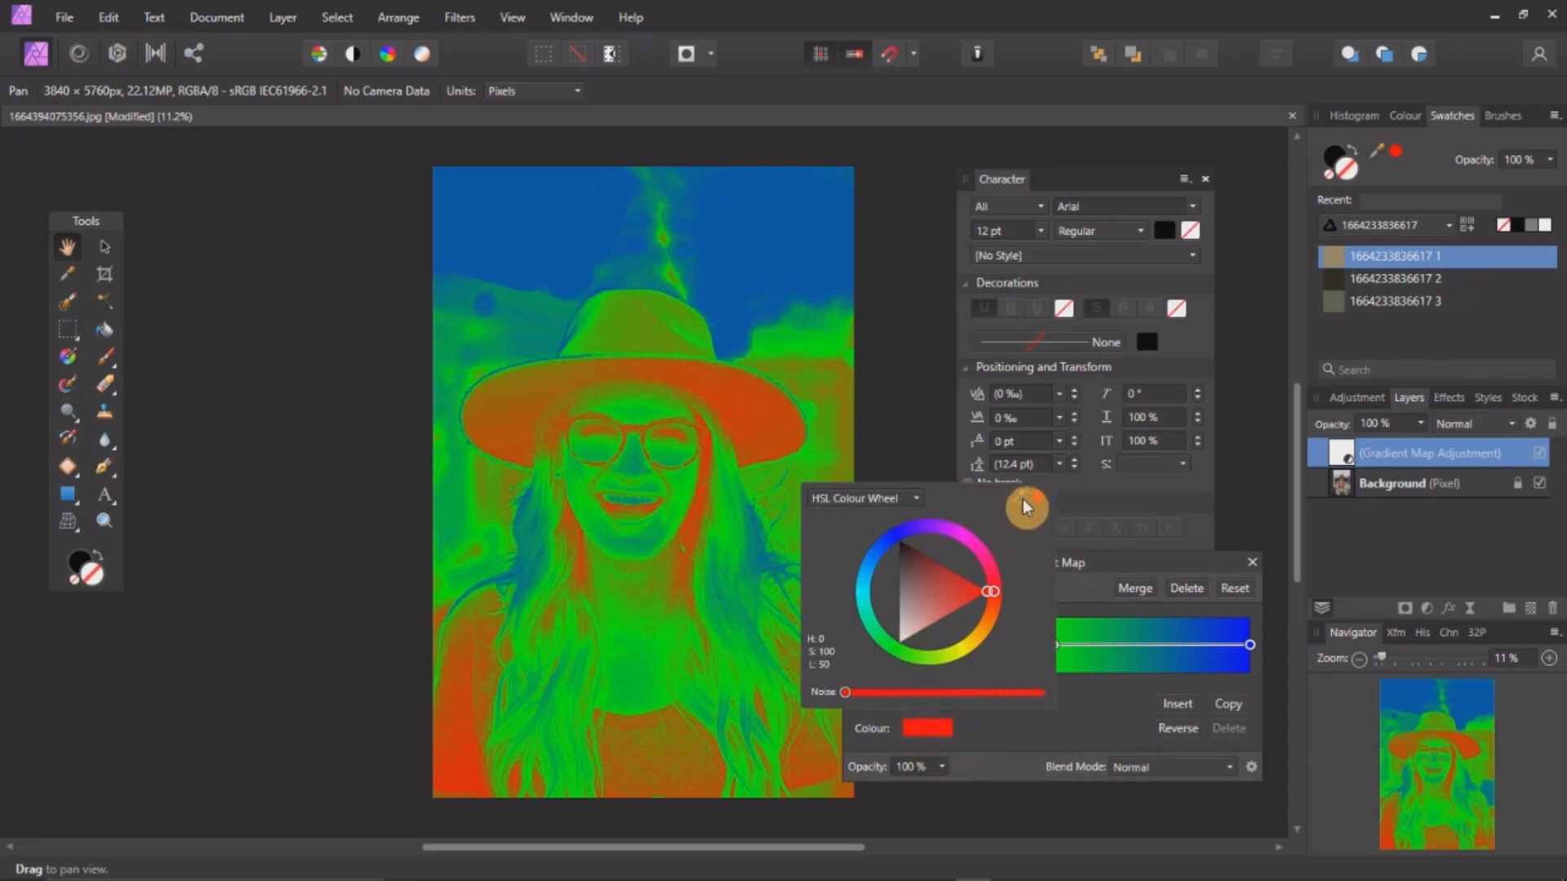
pyautogui.moveTo(1016, 493); pyautogui.dragTo(1335, 277)
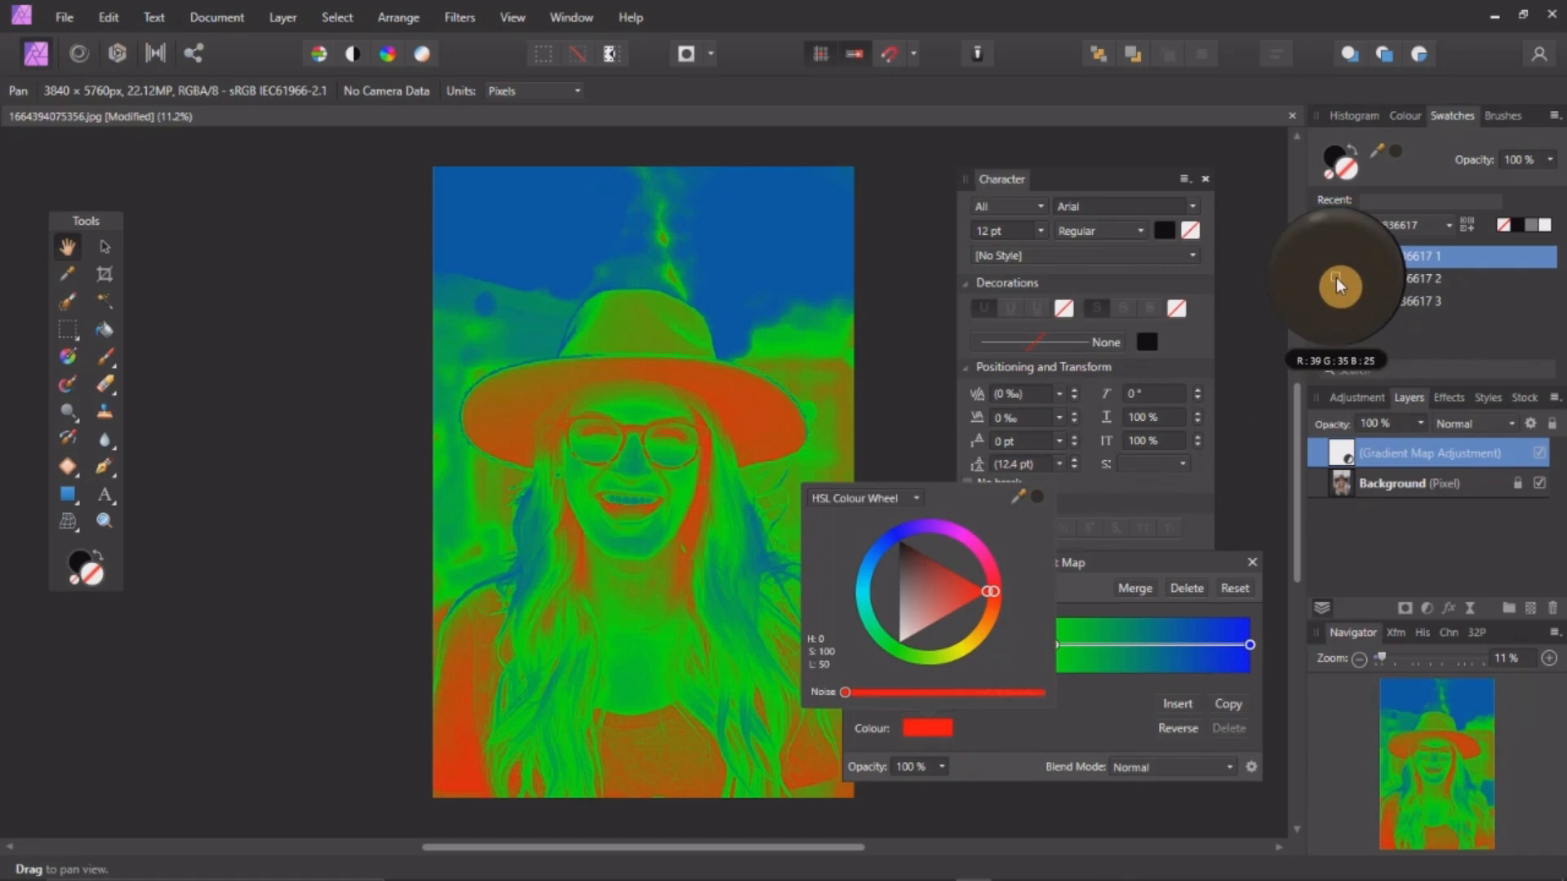
pyautogui.moveTo(1335, 278); pyautogui.dragTo(1335, 277)
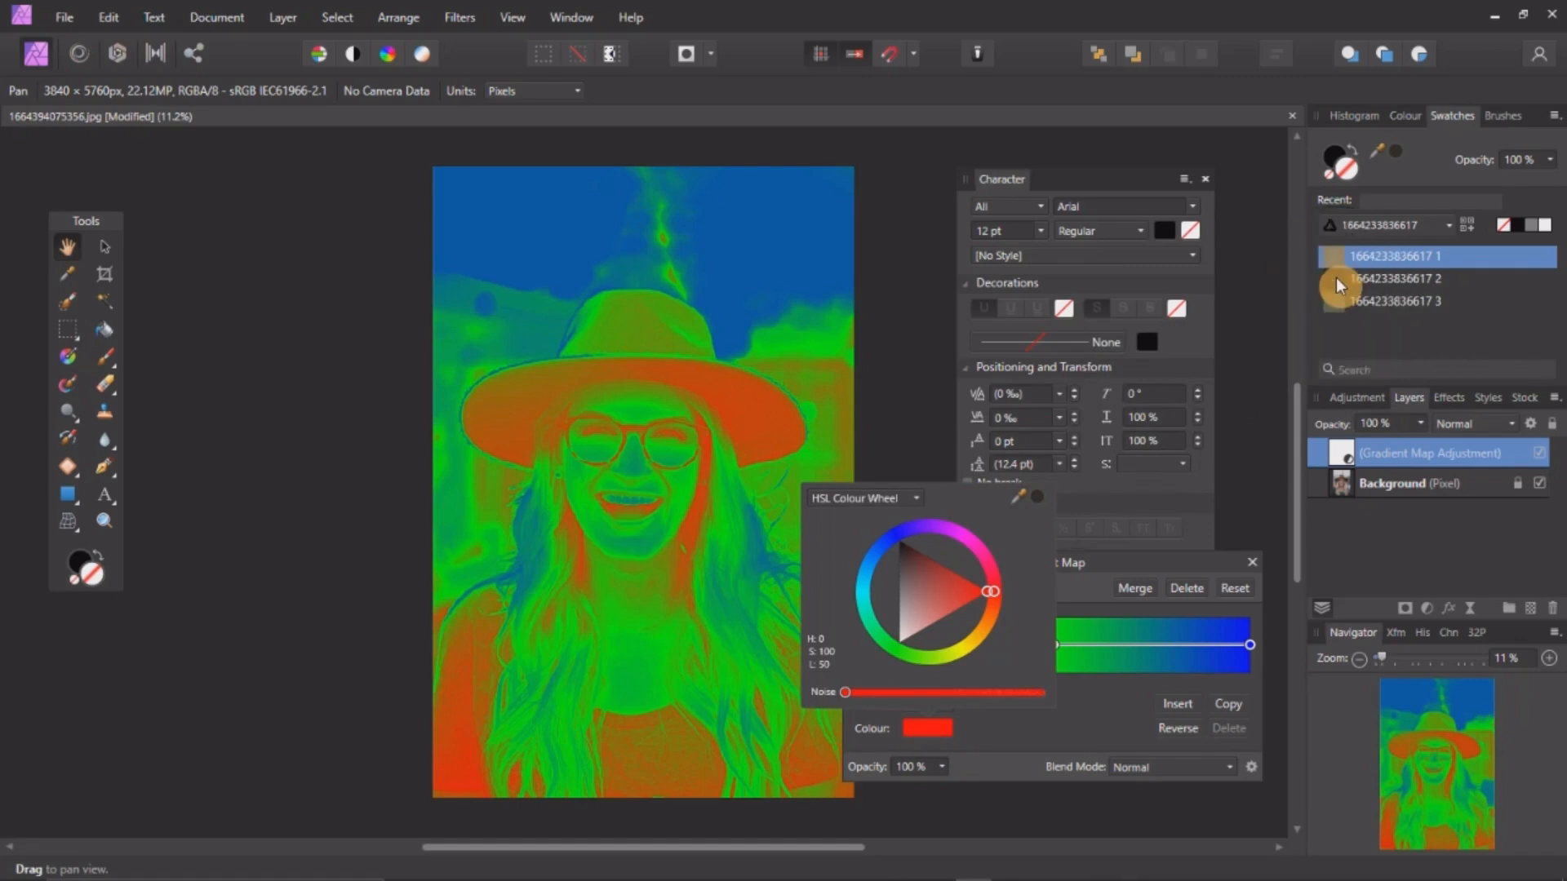
pyautogui.click(1038, 495)
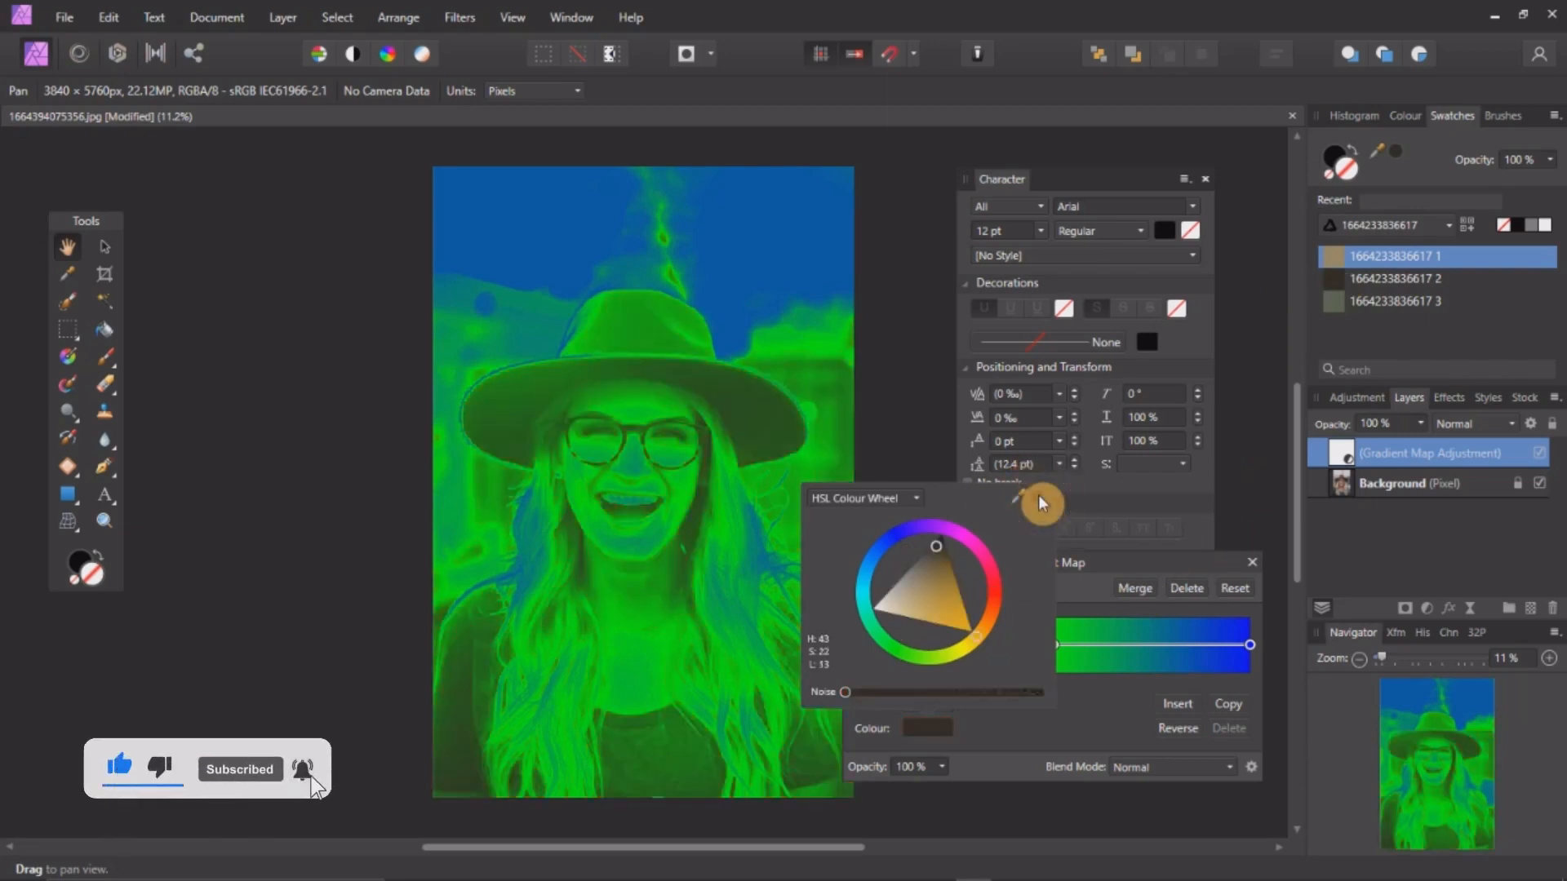
pyautogui.click(1050, 747)
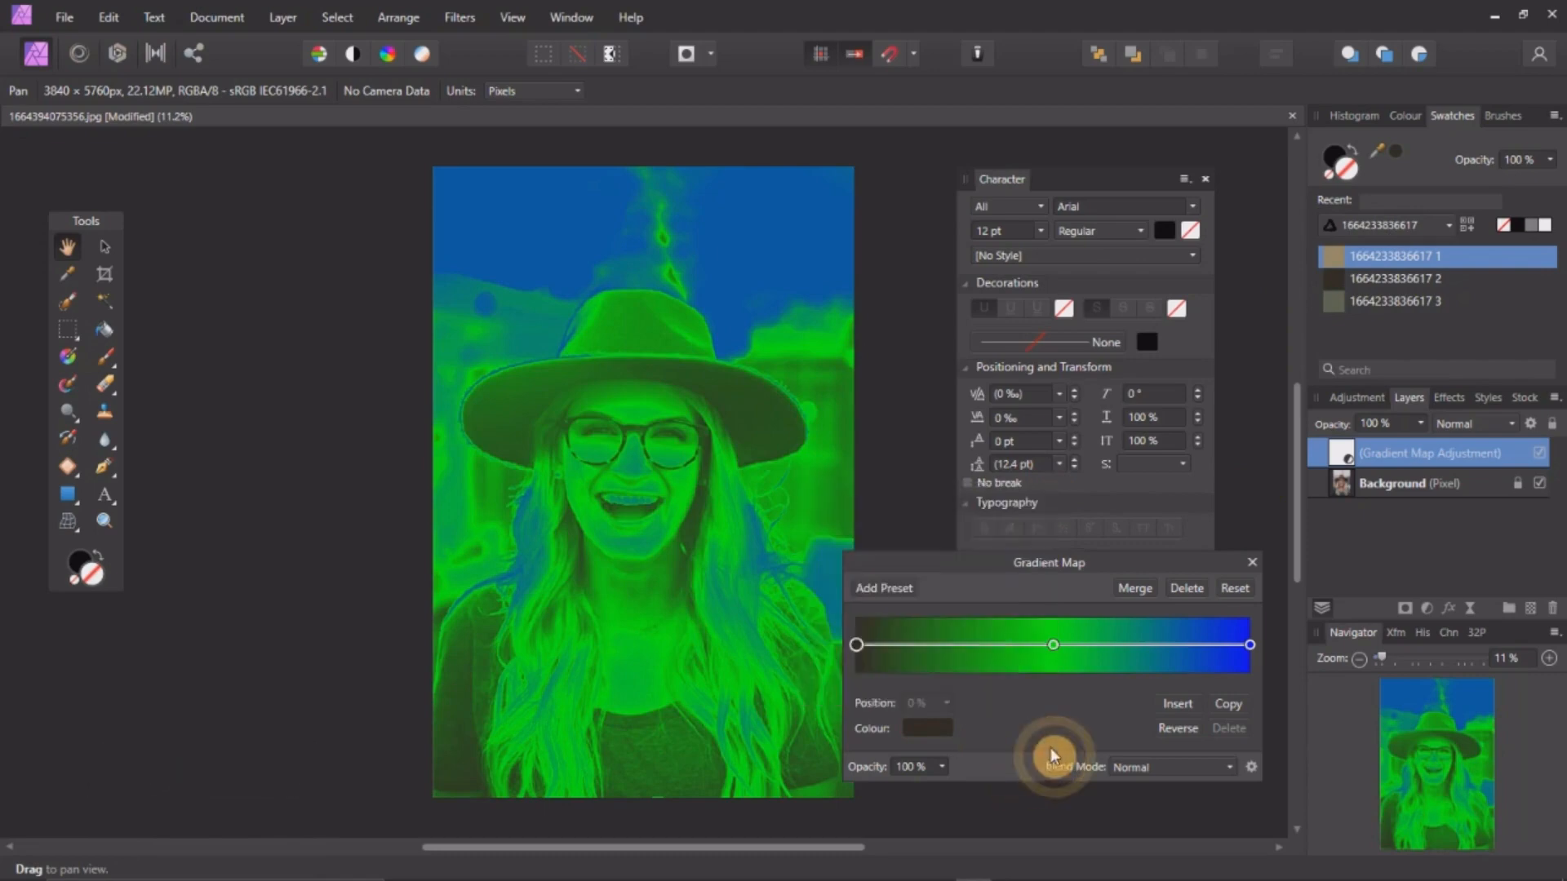
pyautogui.click(1053, 646)
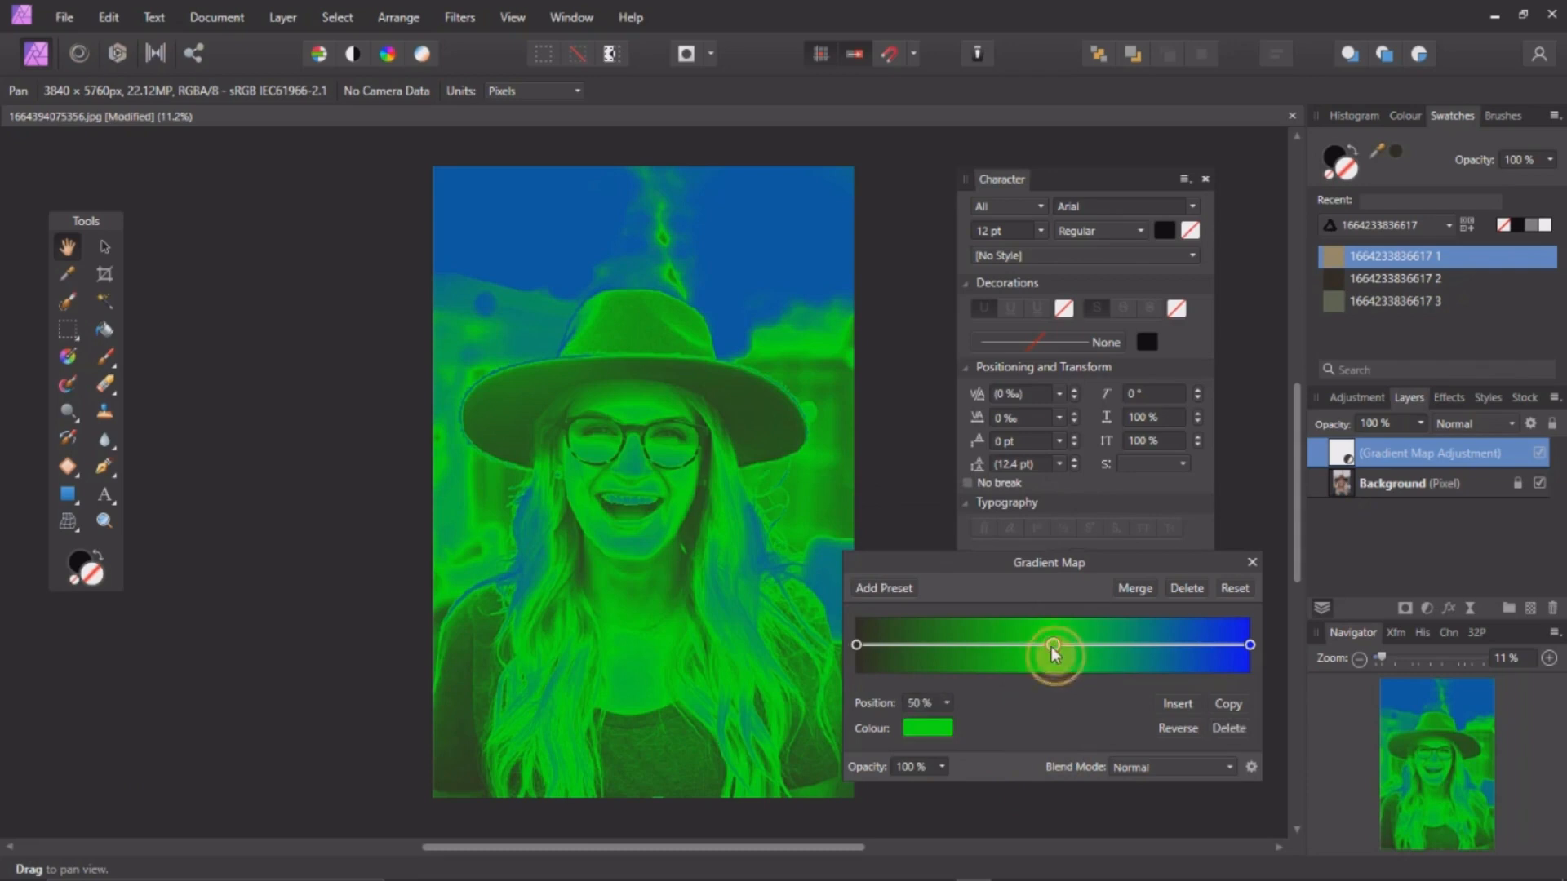
pyautogui.click(923, 731)
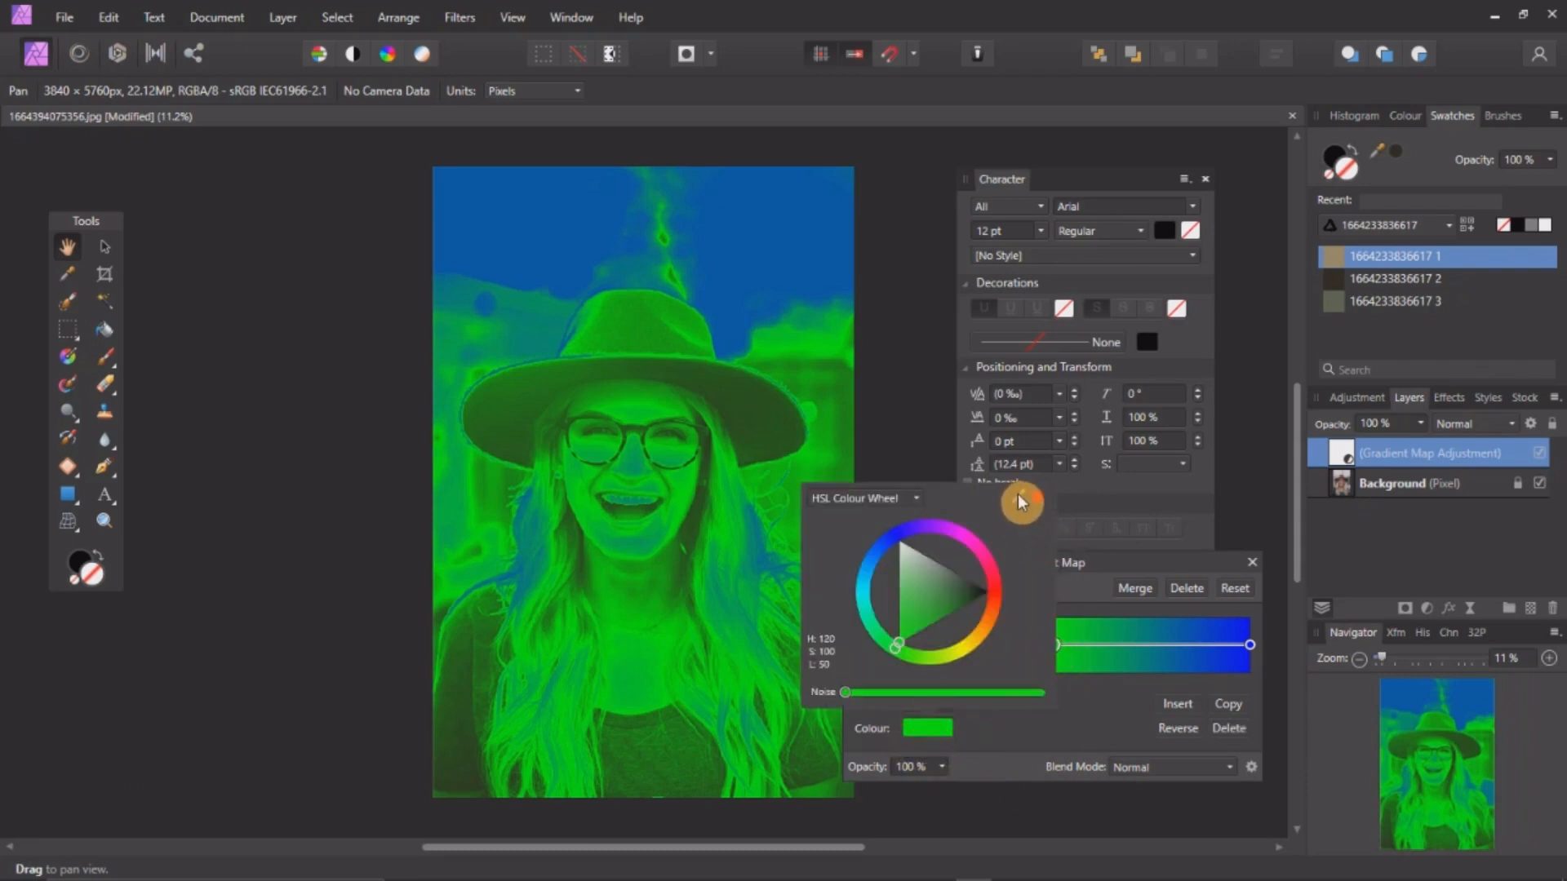
pyautogui.moveTo(1017, 493); pyautogui.dragTo(1334, 253)
pyautogui.click(1034, 500)
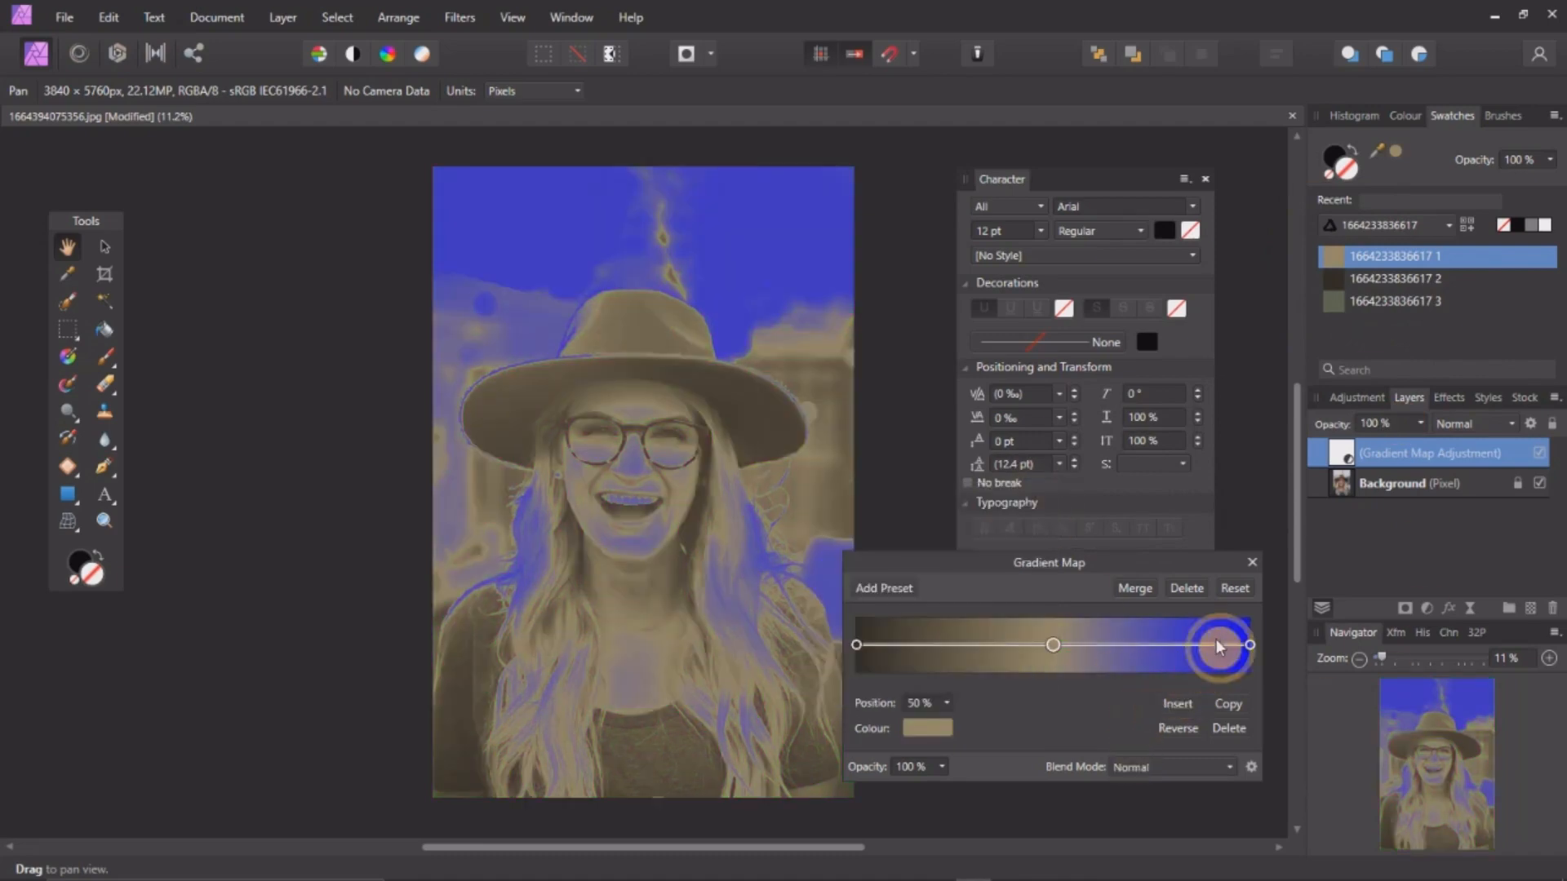
pyautogui.click(1250, 646)
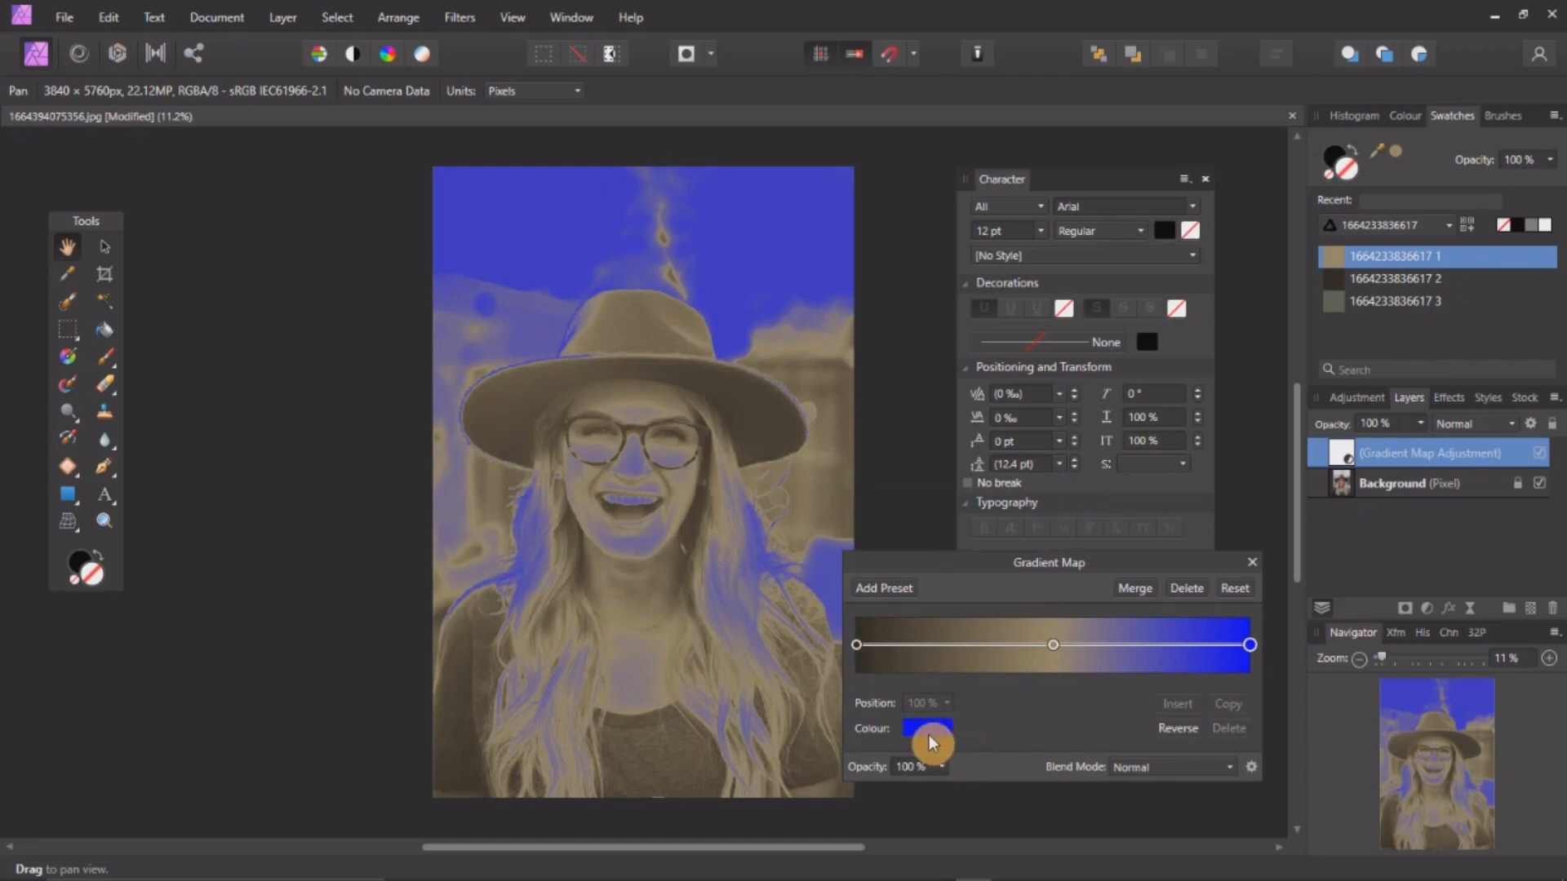
pyautogui.click(931, 737)
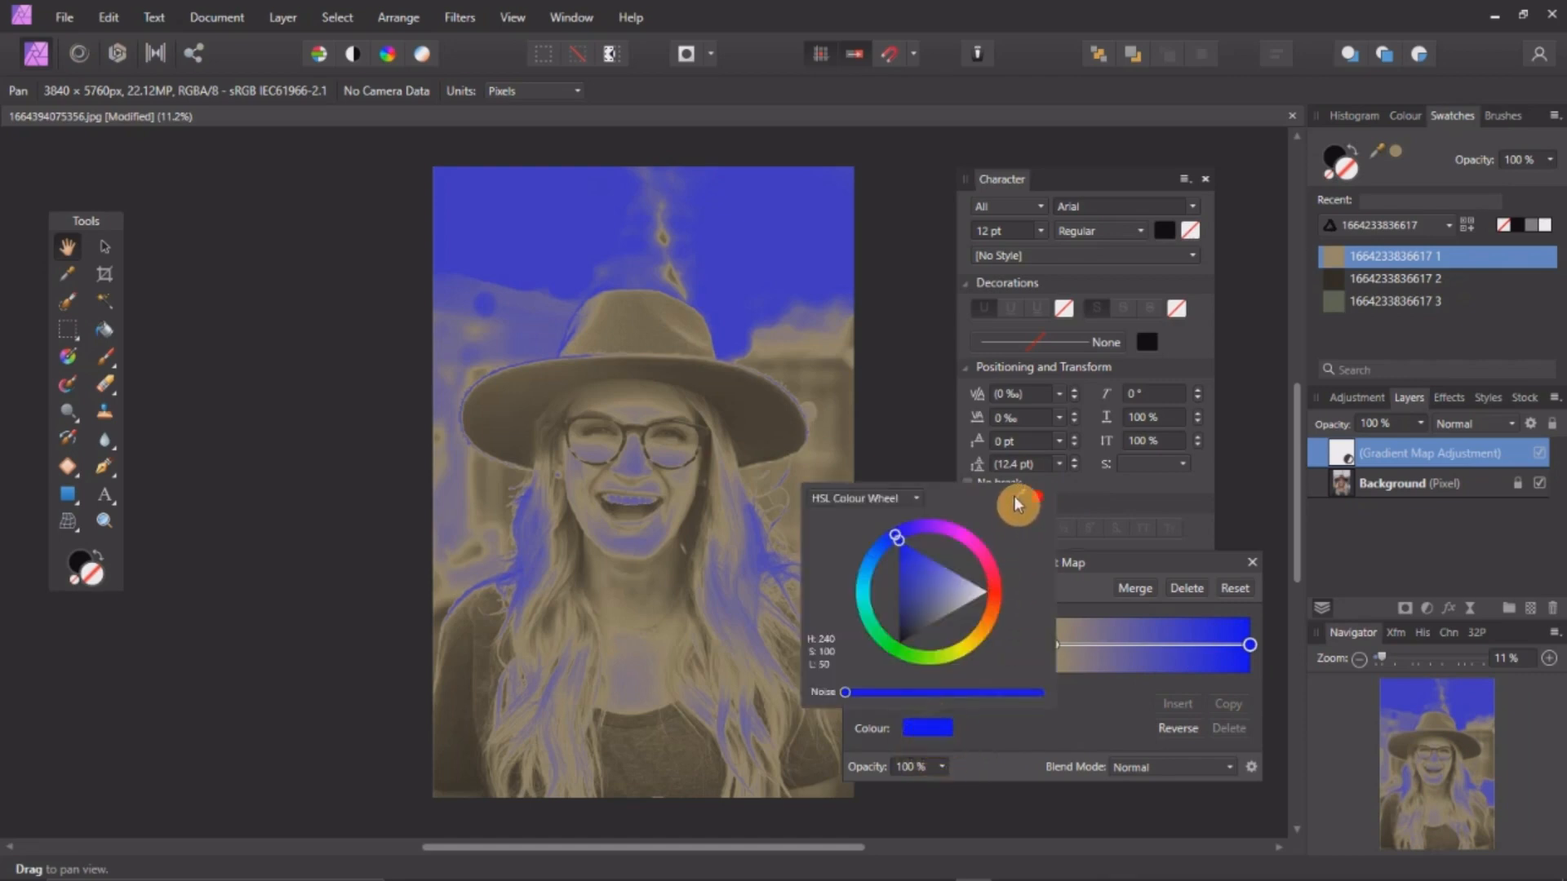
pyautogui.moveTo(1016, 499); pyautogui.dragTo(1331, 297)
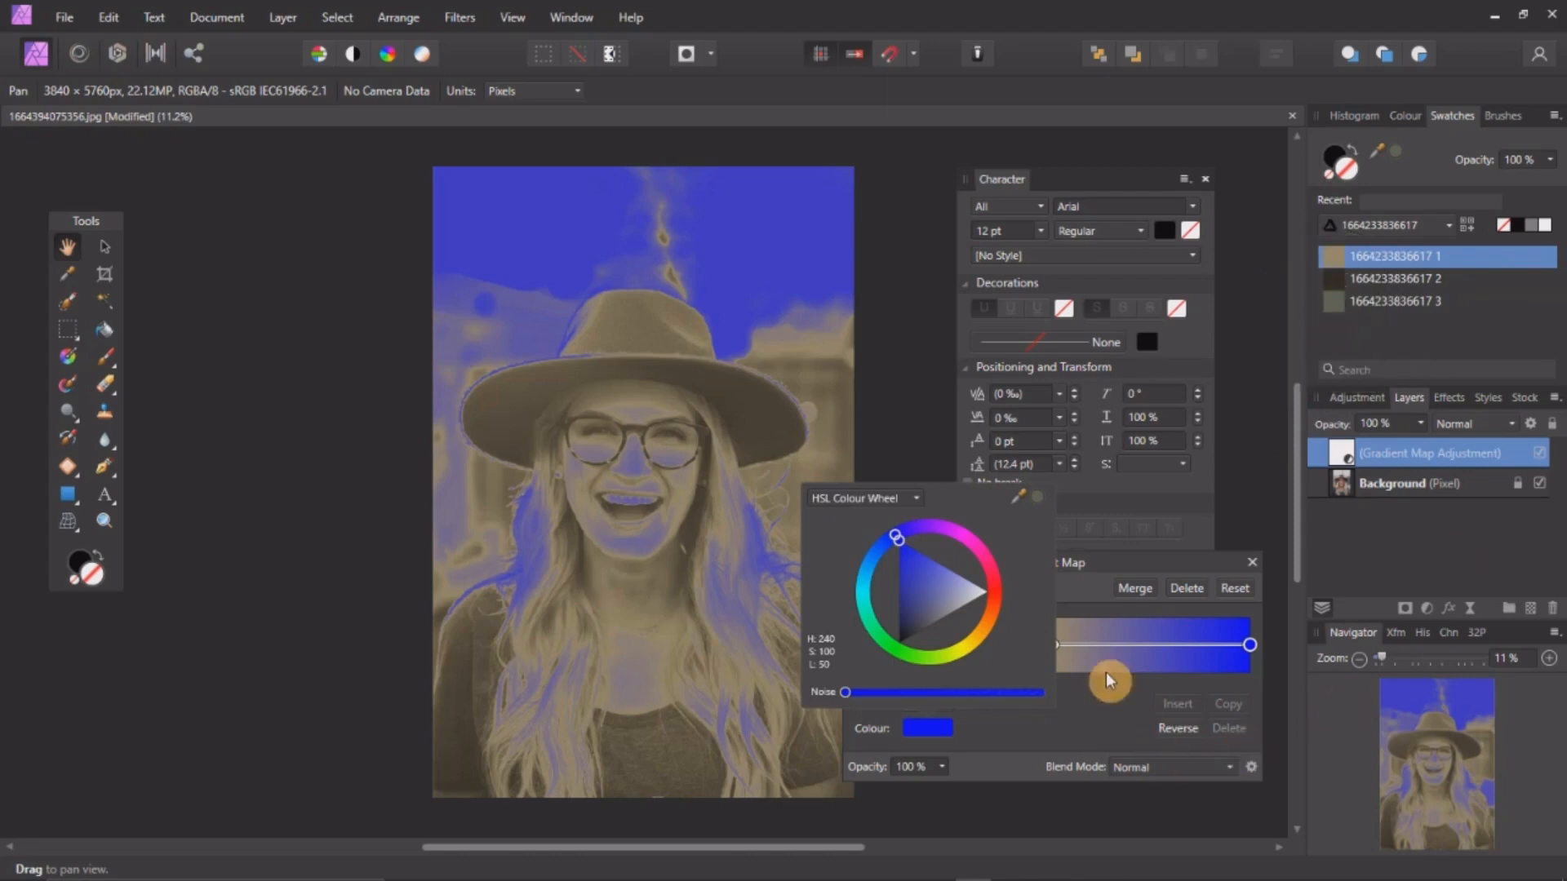
pyautogui.click(1040, 506)
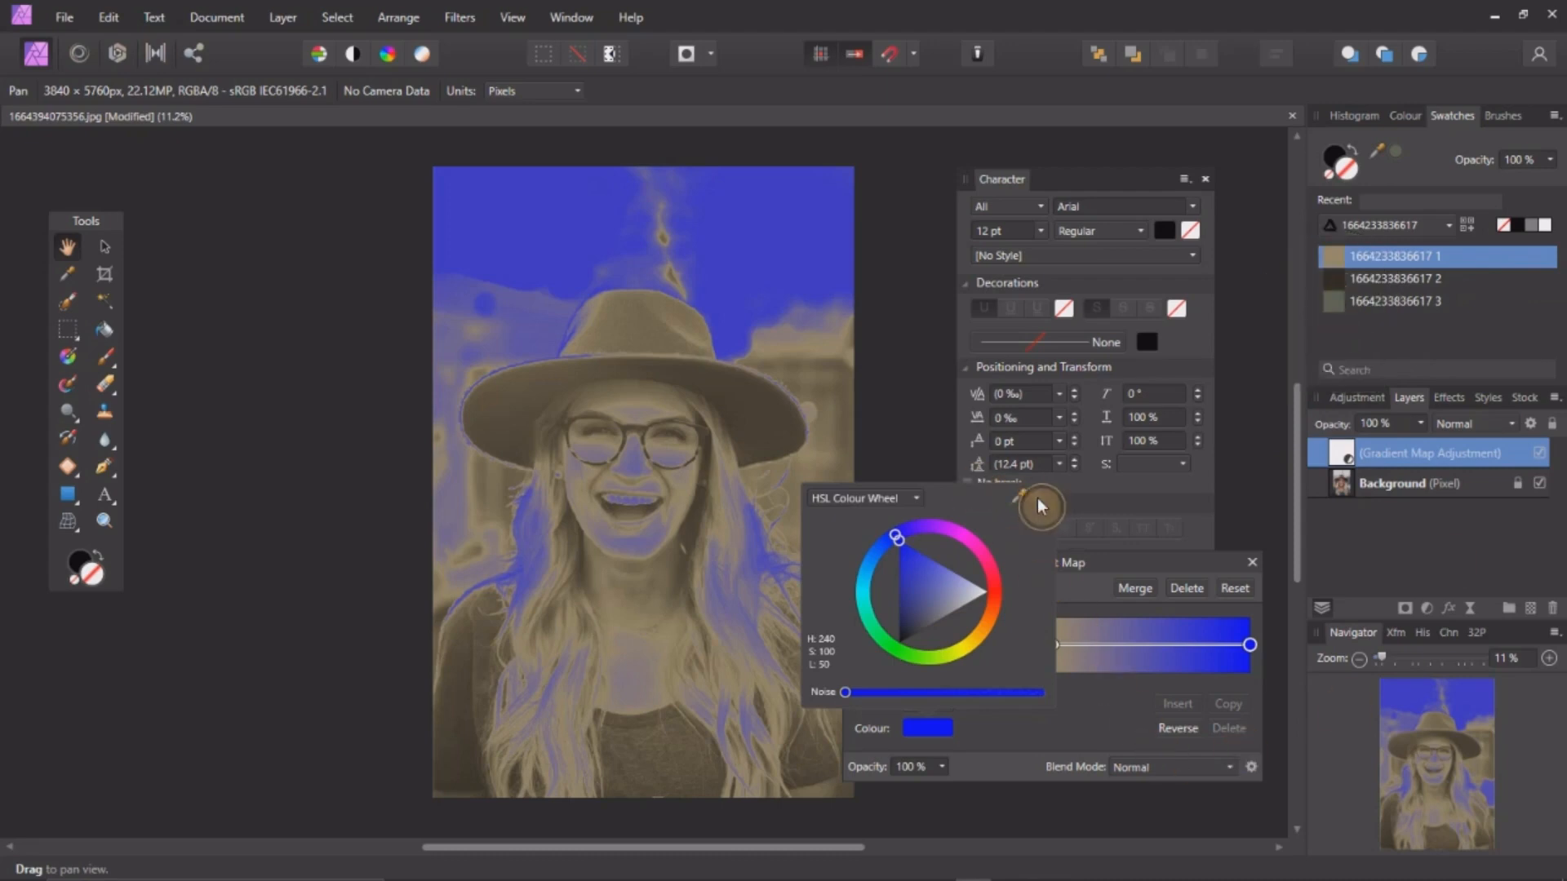
pyautogui.click(1120, 700)
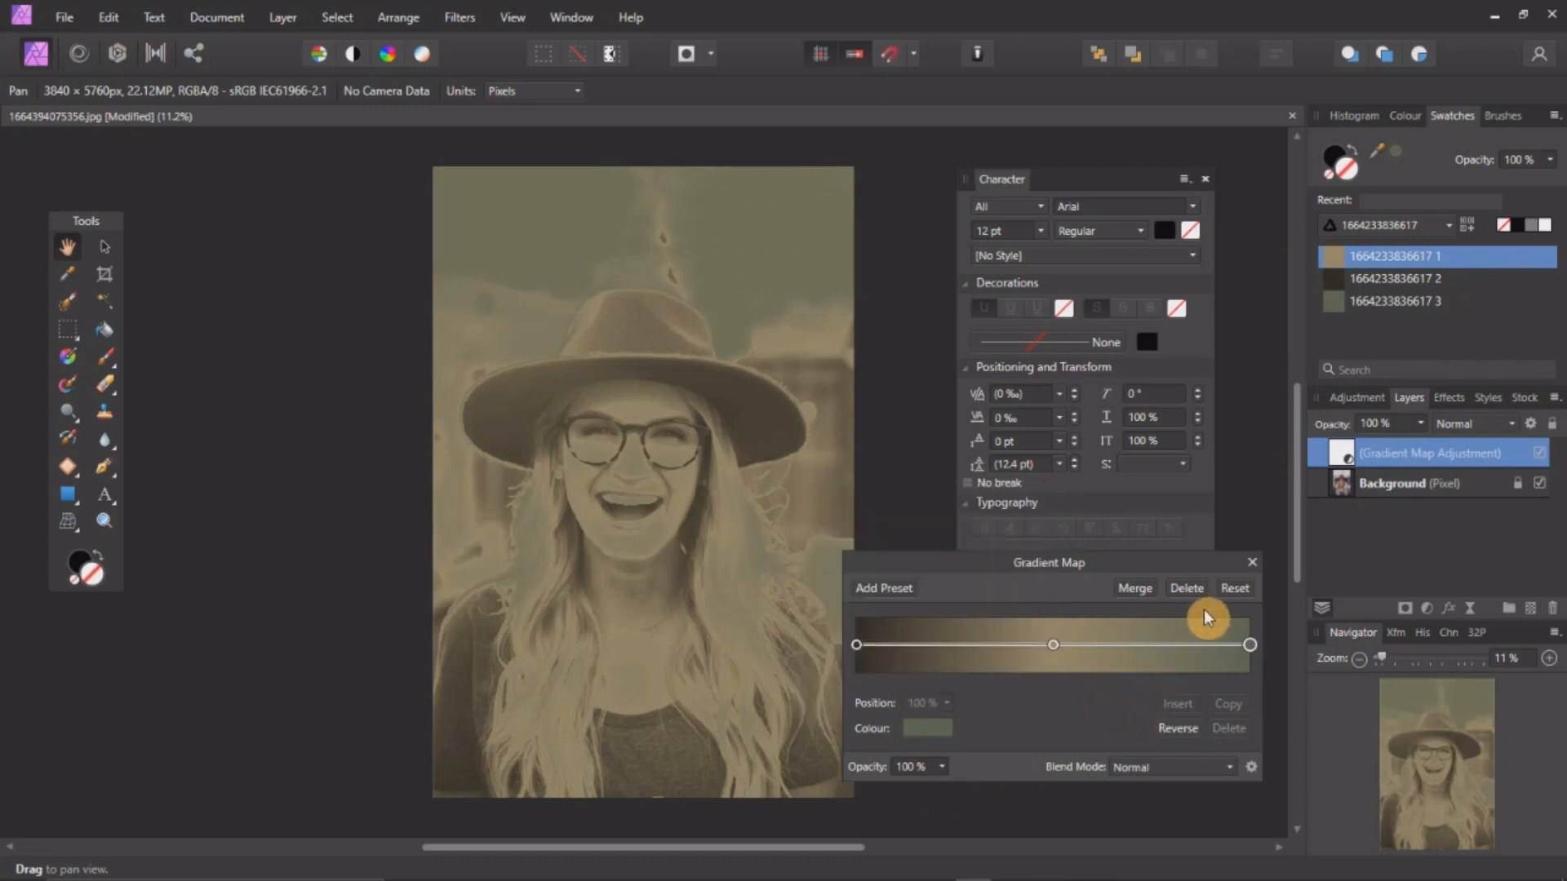
pyautogui.click(1255, 563)
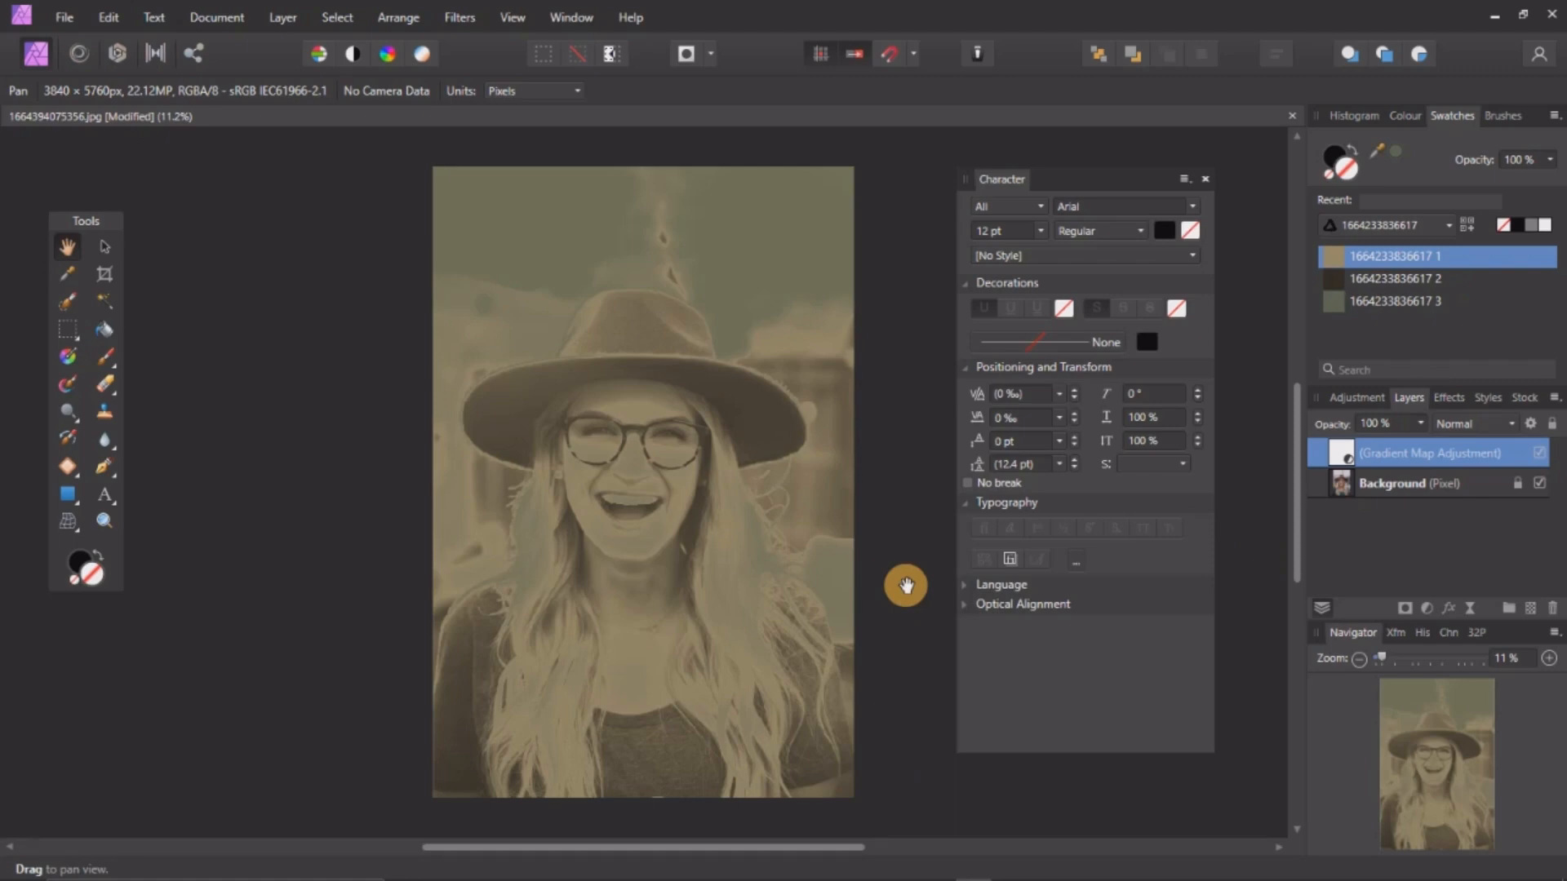
# Set the Gradient Map layer's blend mode to Overlay and its opacity to 85%
pyautogui.click(1477, 426)
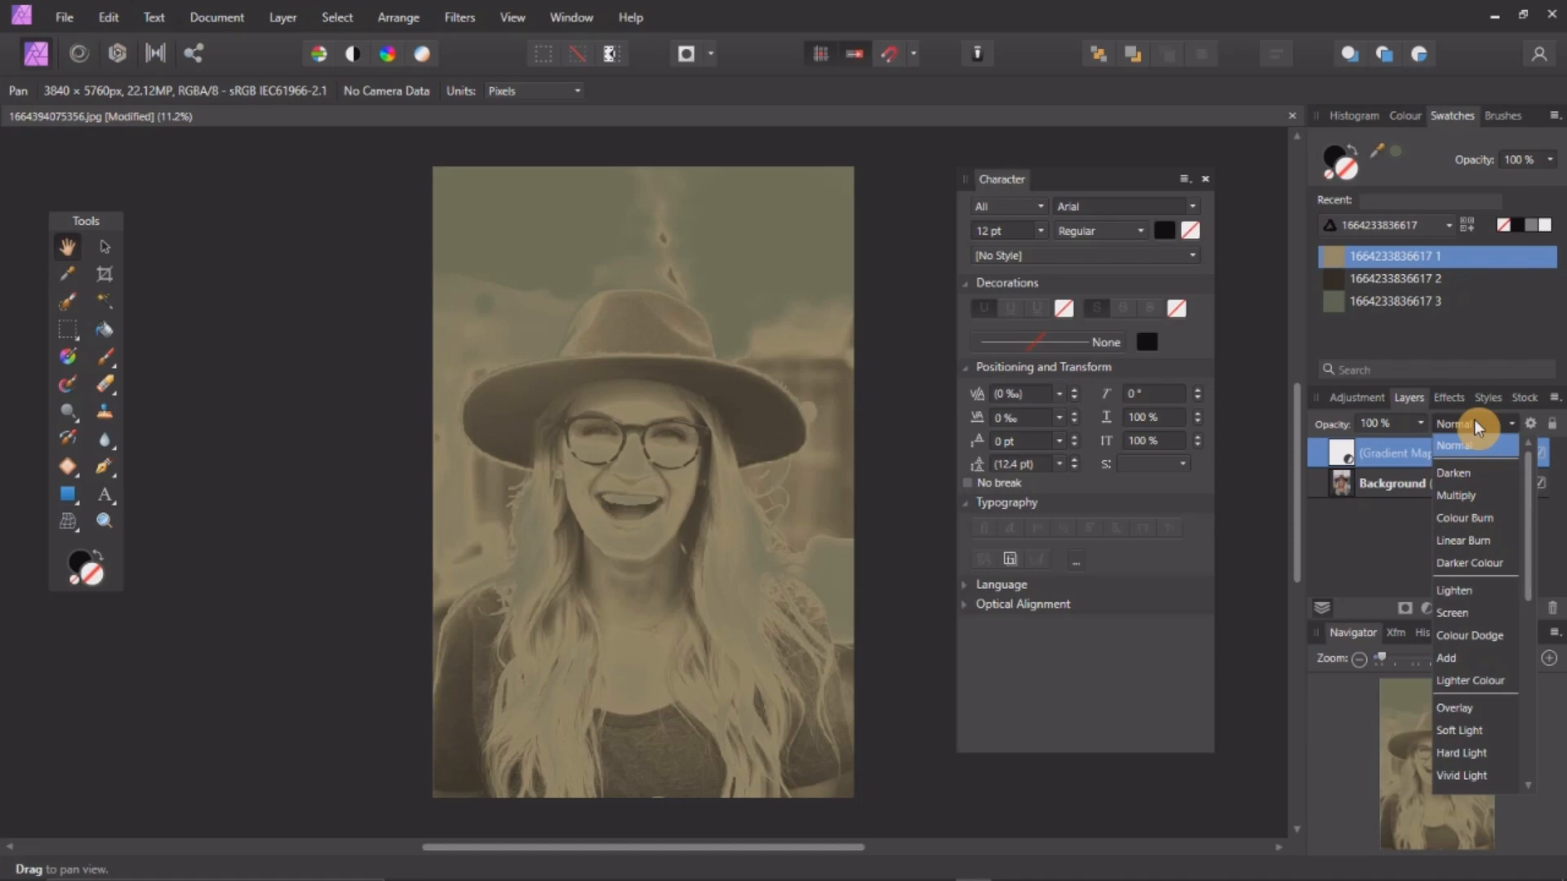
pyautogui.click(1454, 710)
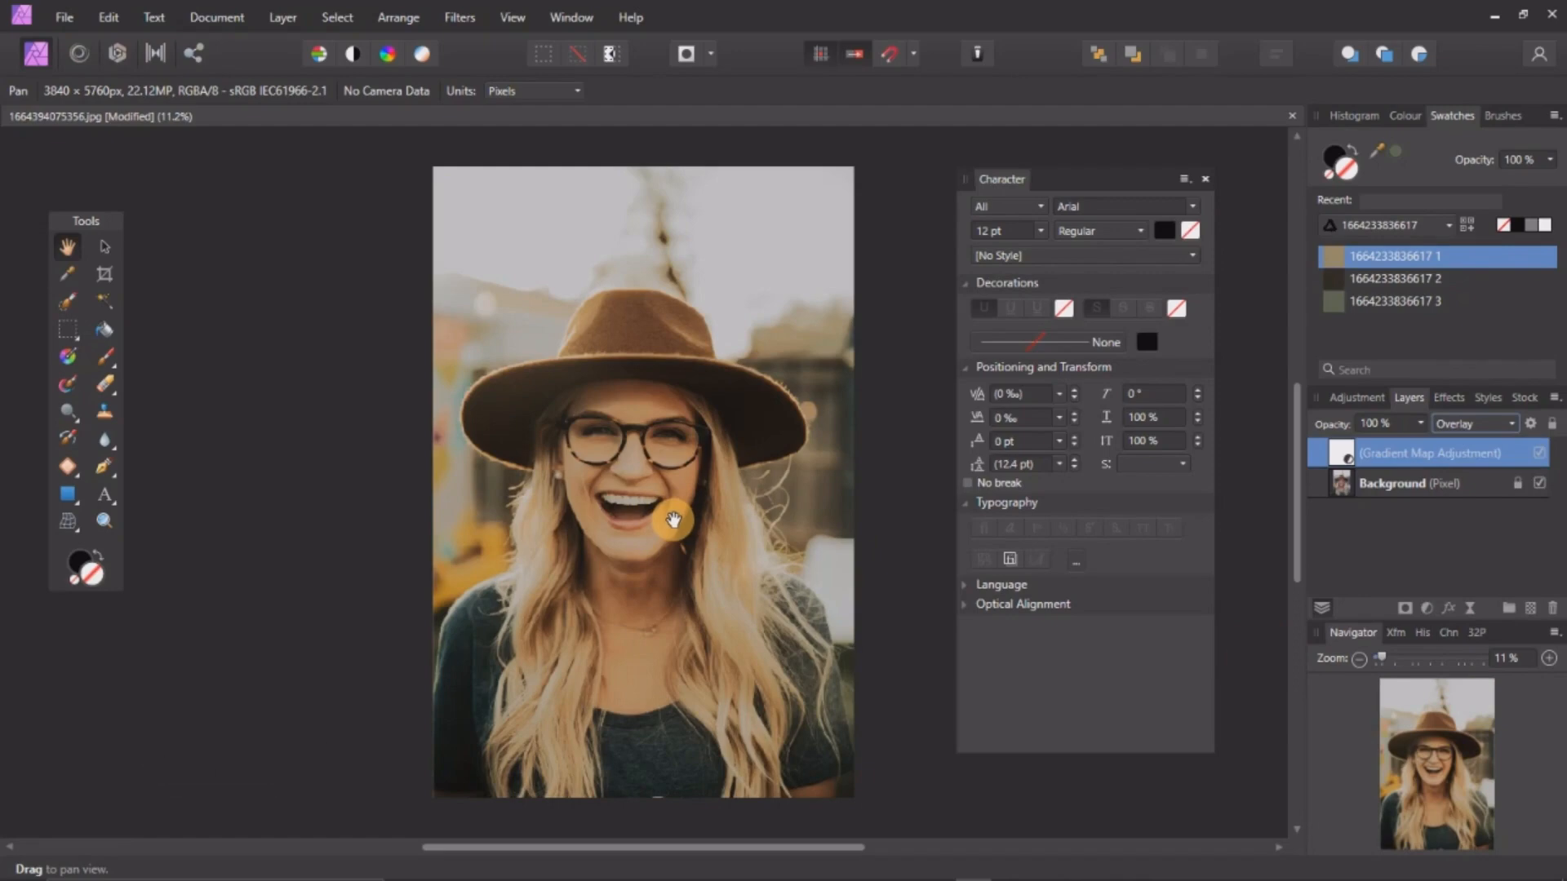
pyautogui.press('z')
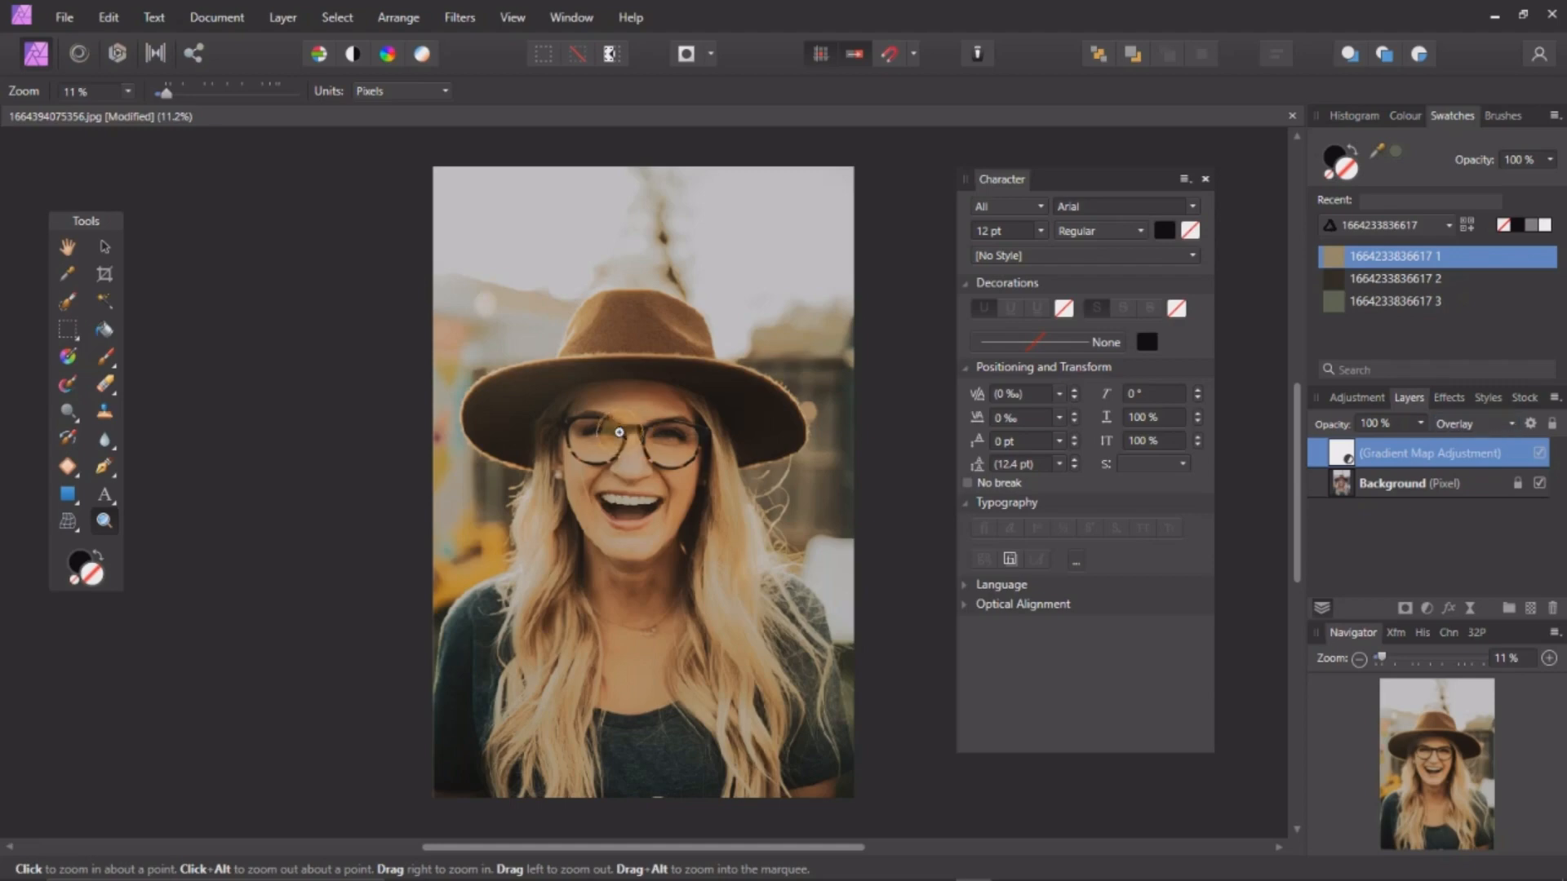
pyautogui.click(635, 439)
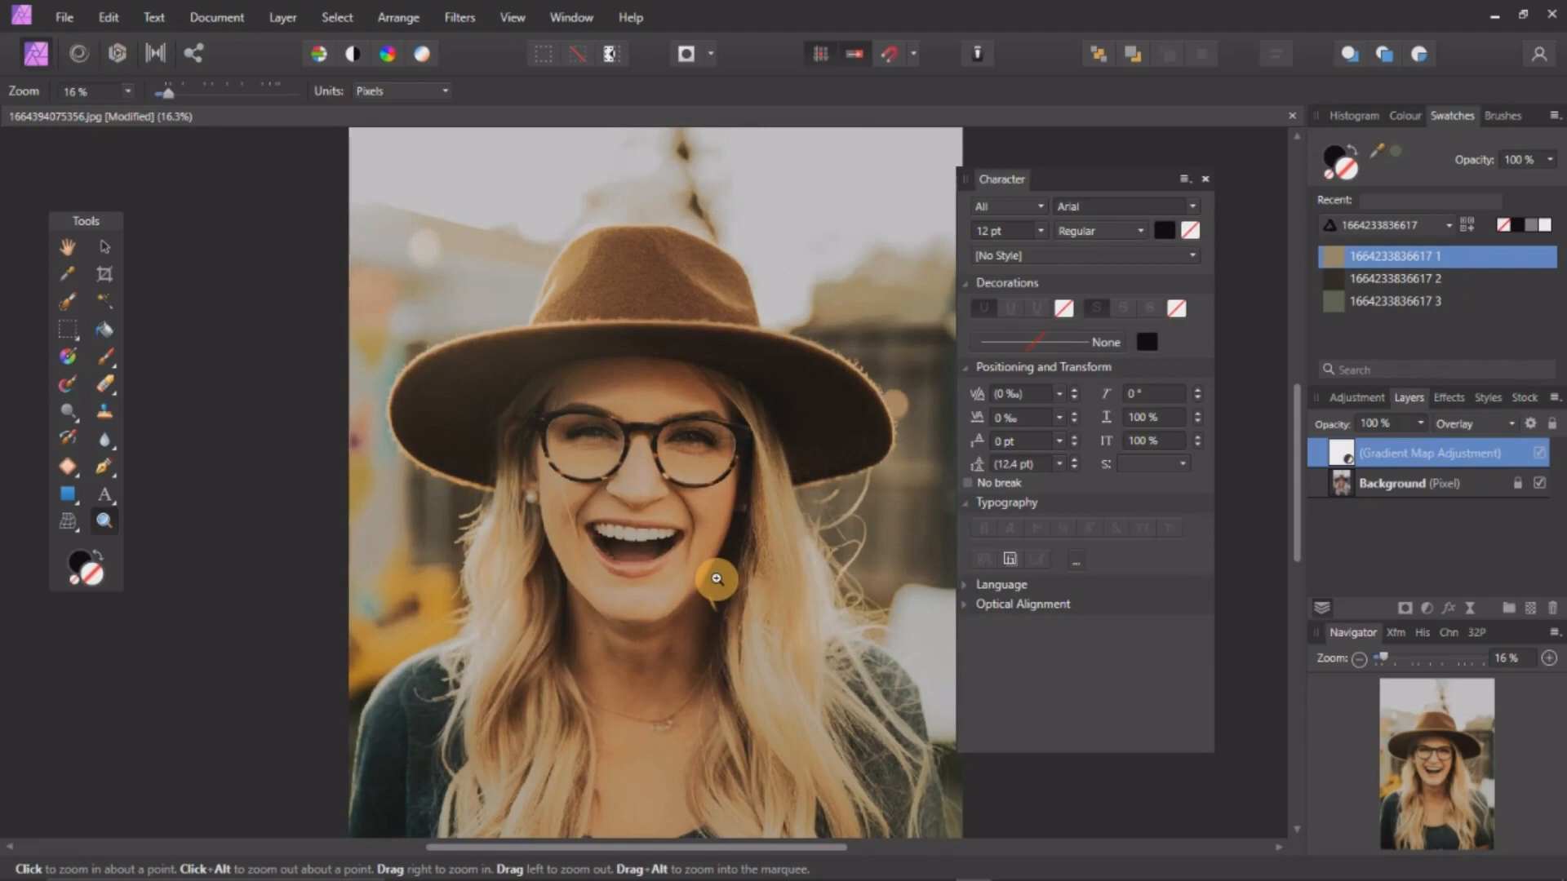
pyautogui.keyDown('alt'); pyautogui.click(716, 578); pyautogui.keyUp('alt')
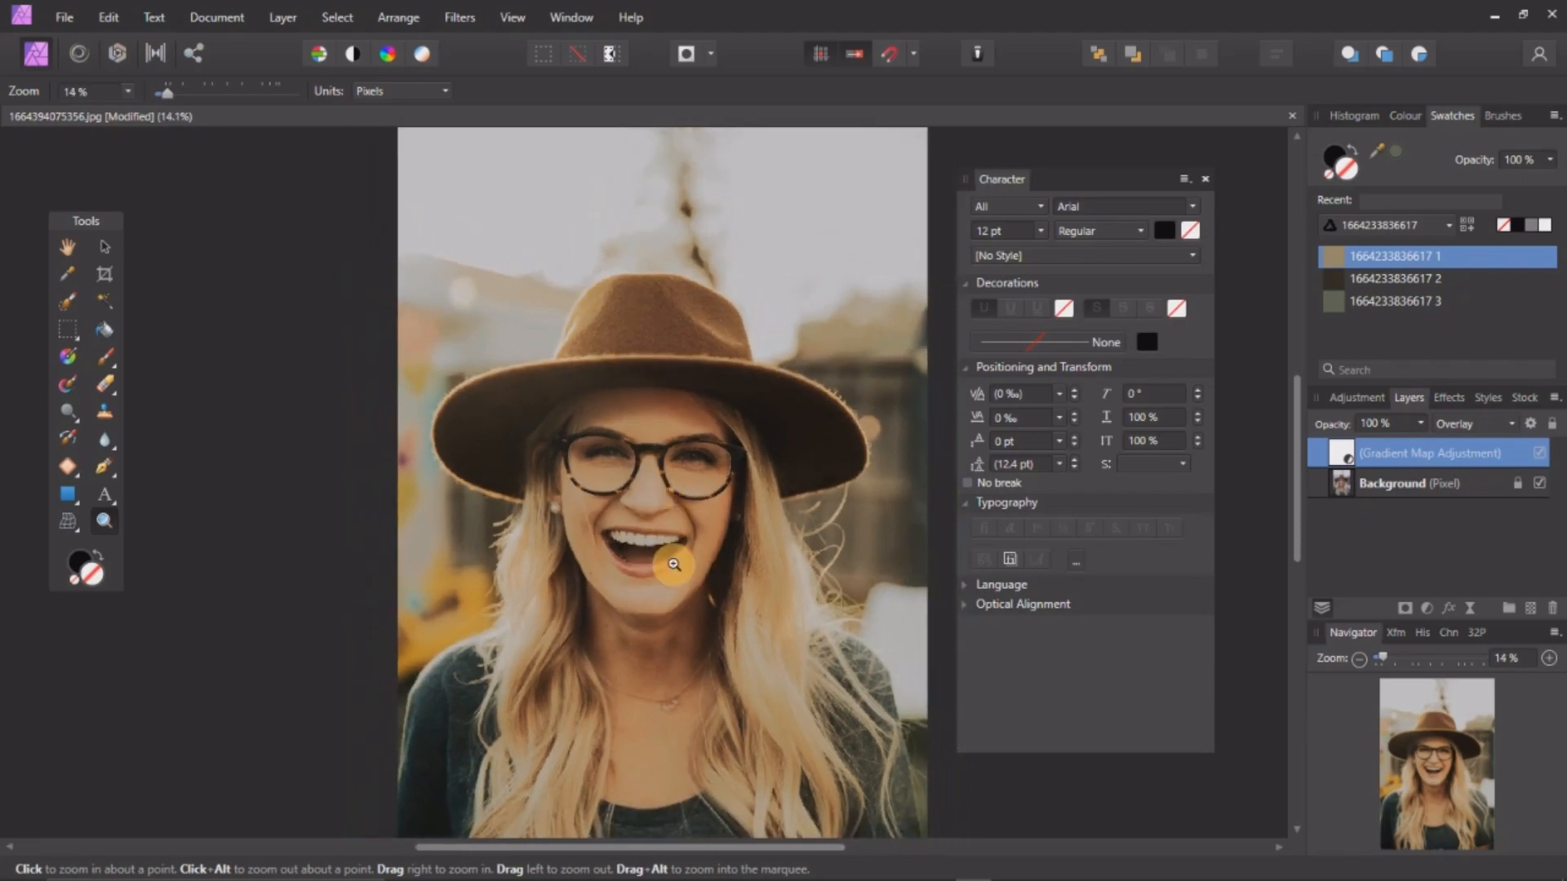
pyautogui.click(105, 249)
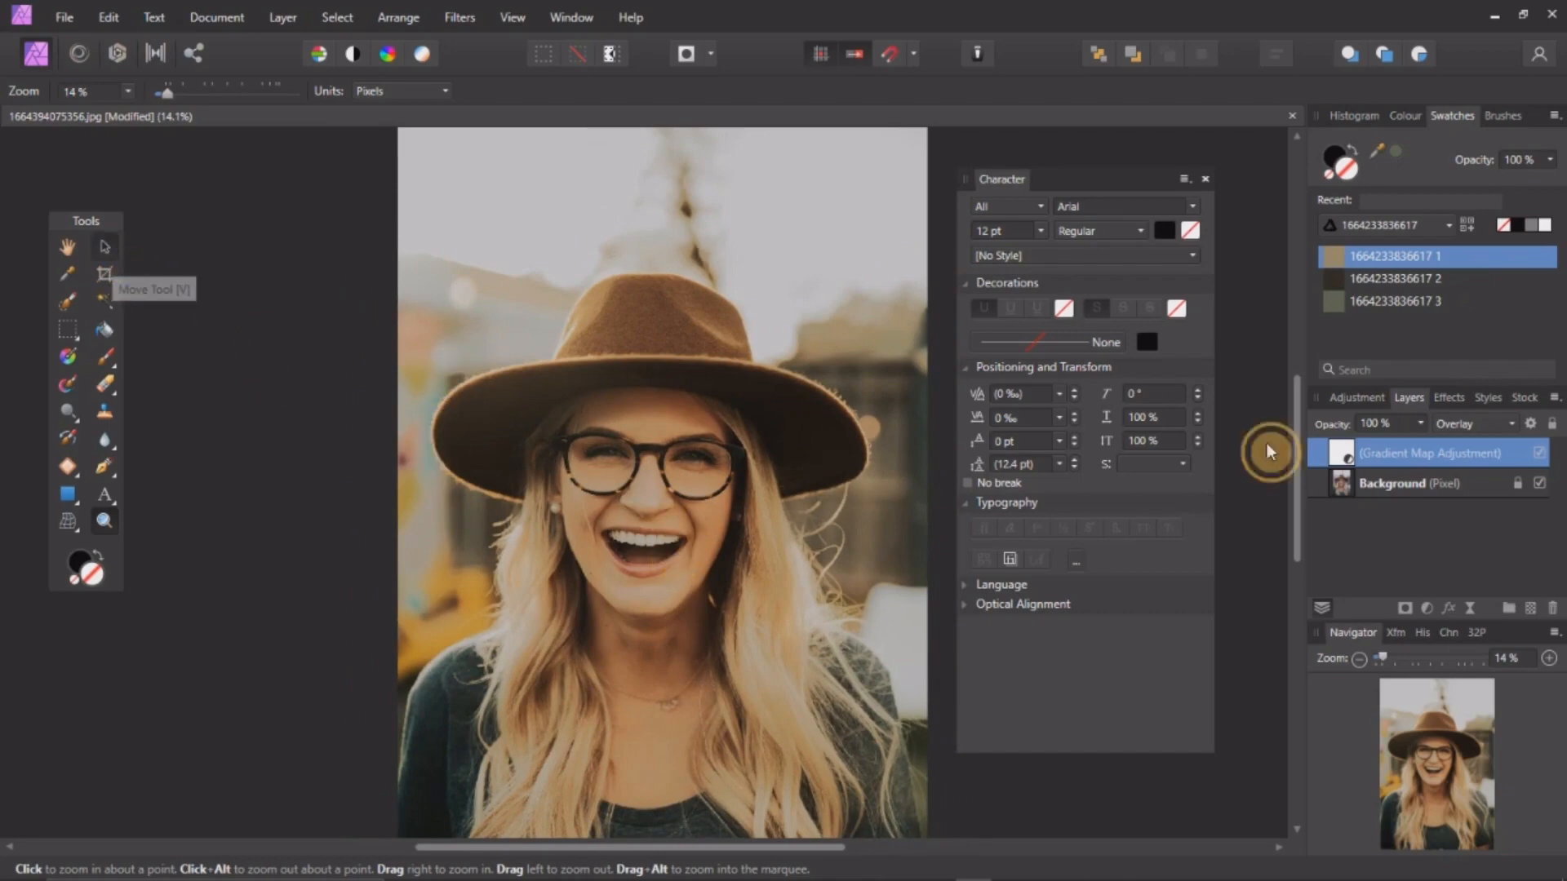
pyautogui.click(1420, 425)
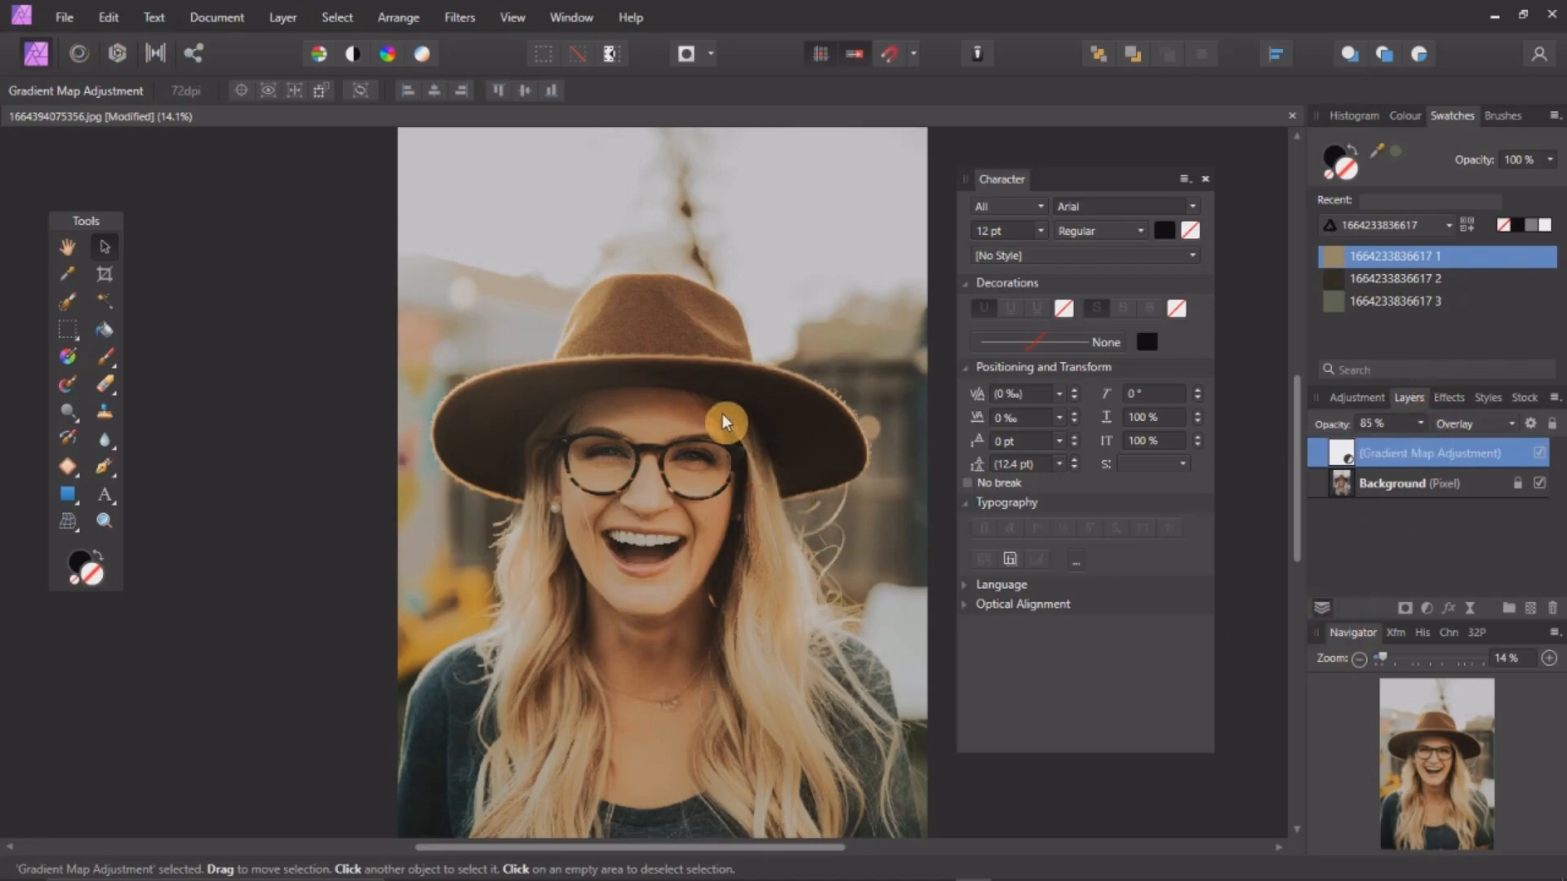
# Add a Curves adjustment above the Gradient Map layer and raise the master curve's black point to an output of about 0.04
pyautogui.scroll(-1, 723, 418)
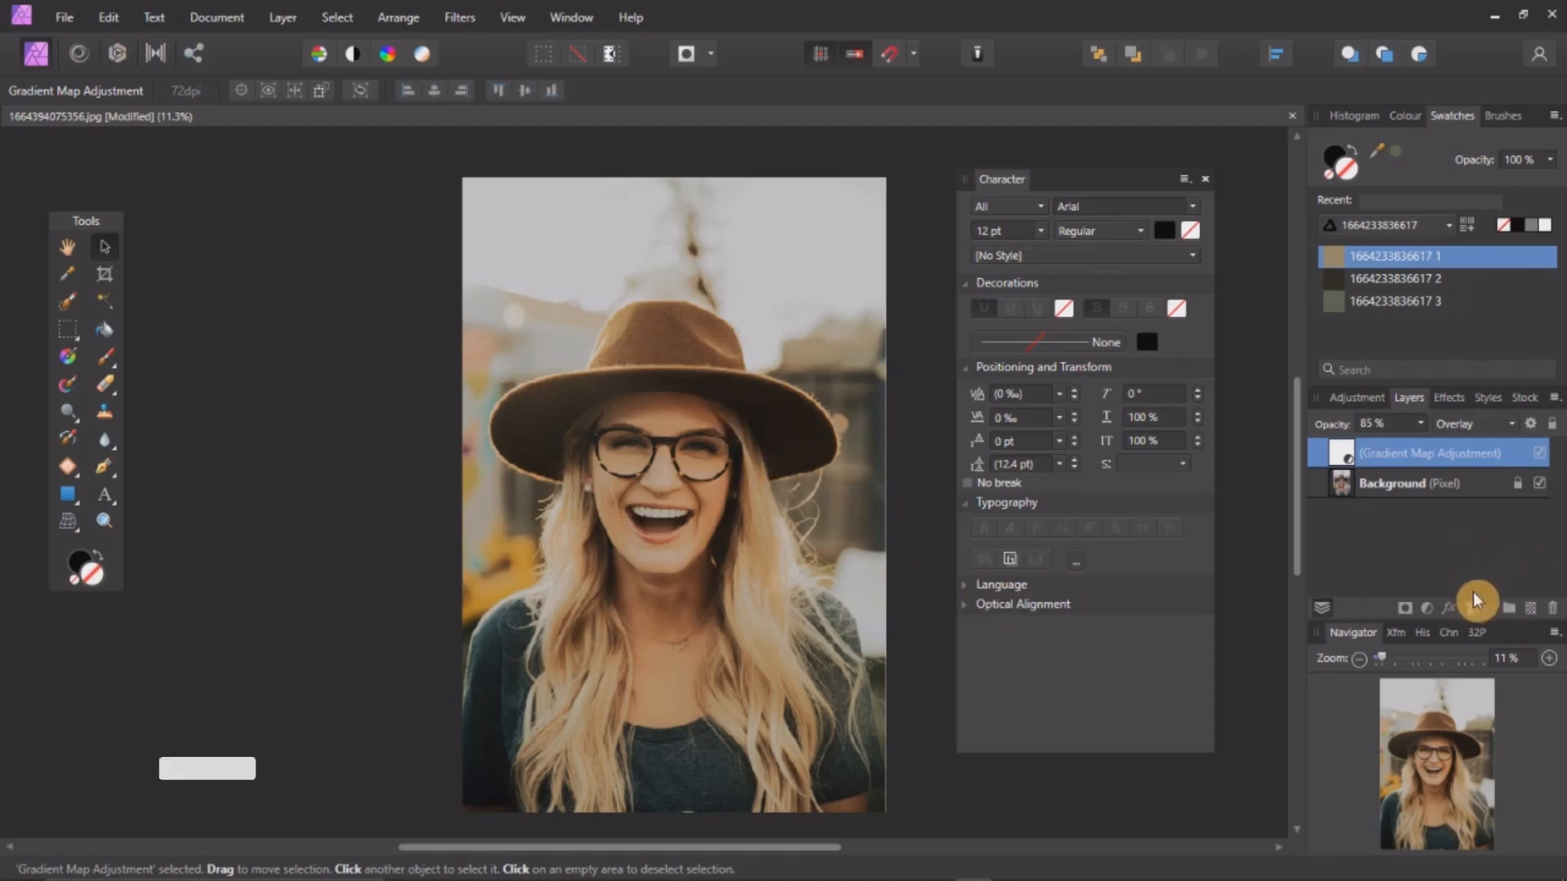
pyautogui.click(1427, 609)
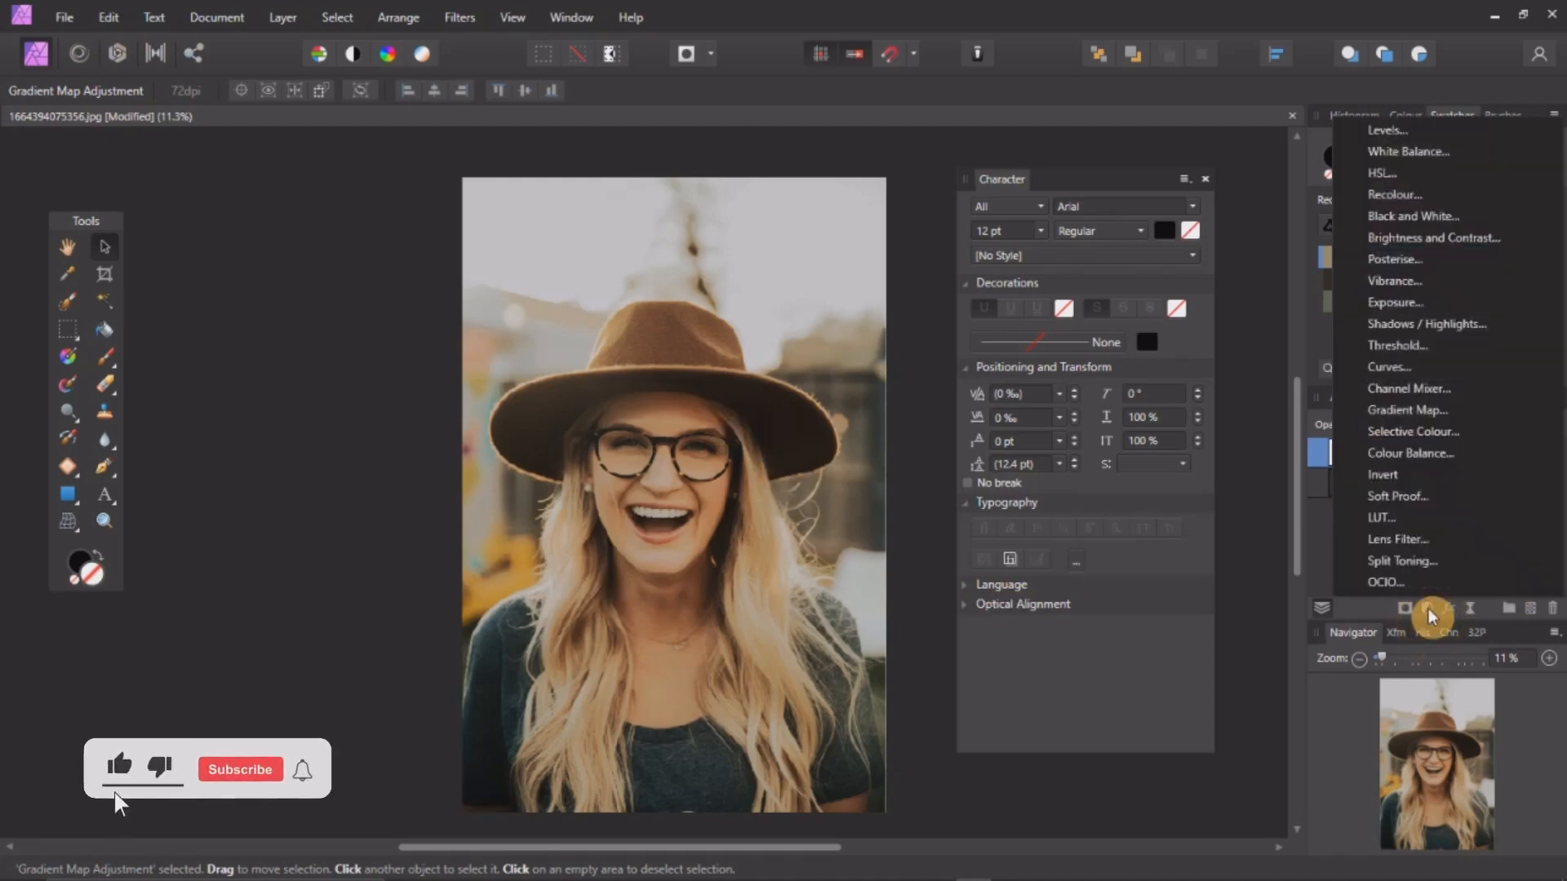
pyautogui.click(1391, 376)
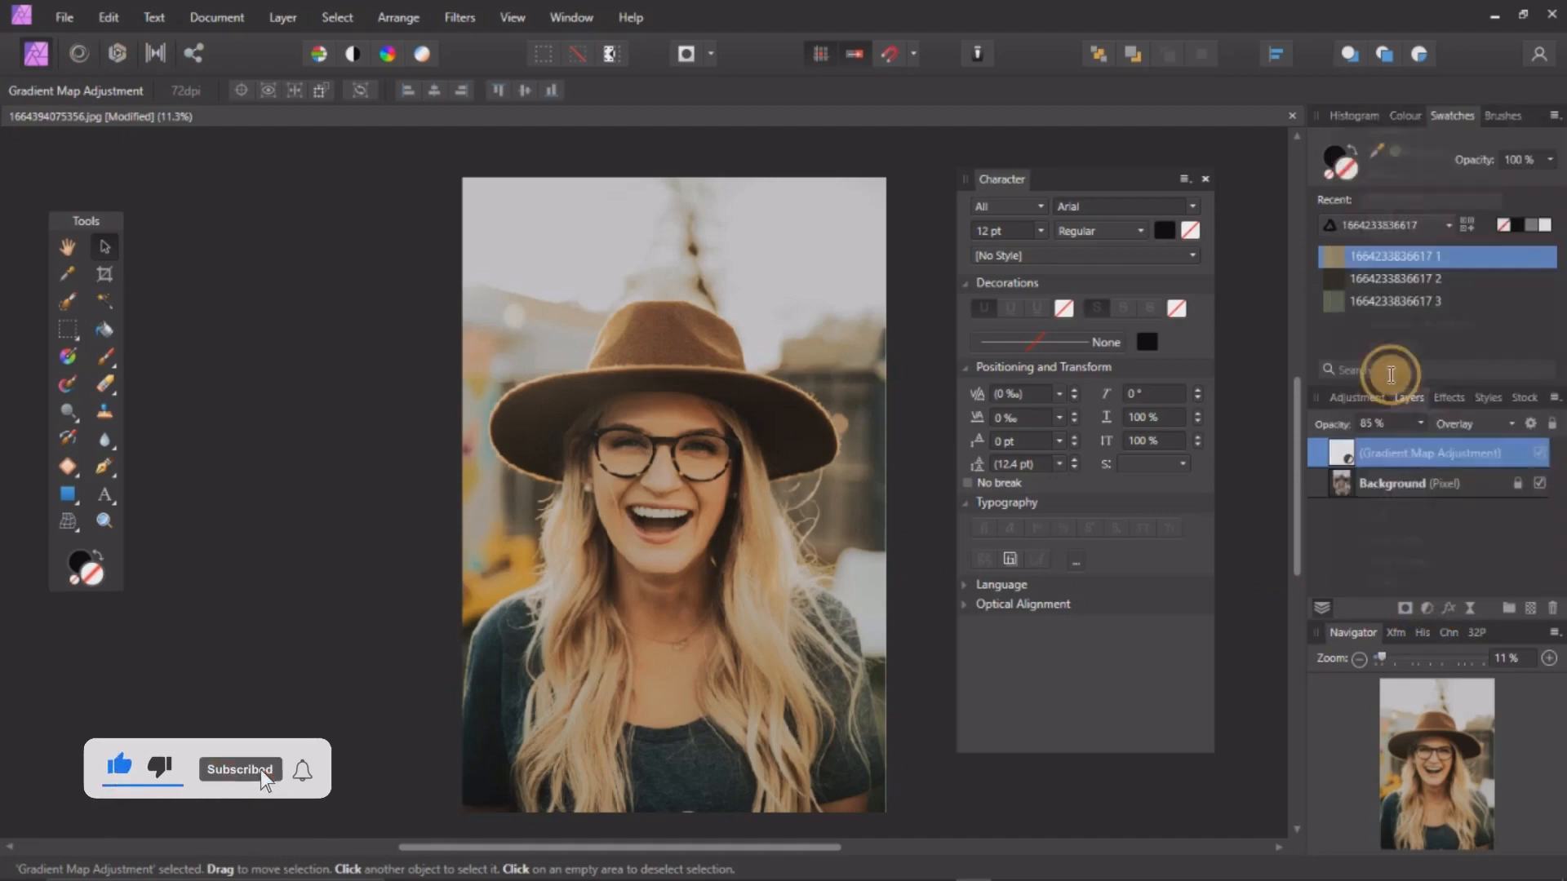
pyautogui.moveTo(859, 674); pyautogui.dragTo(859, 624)
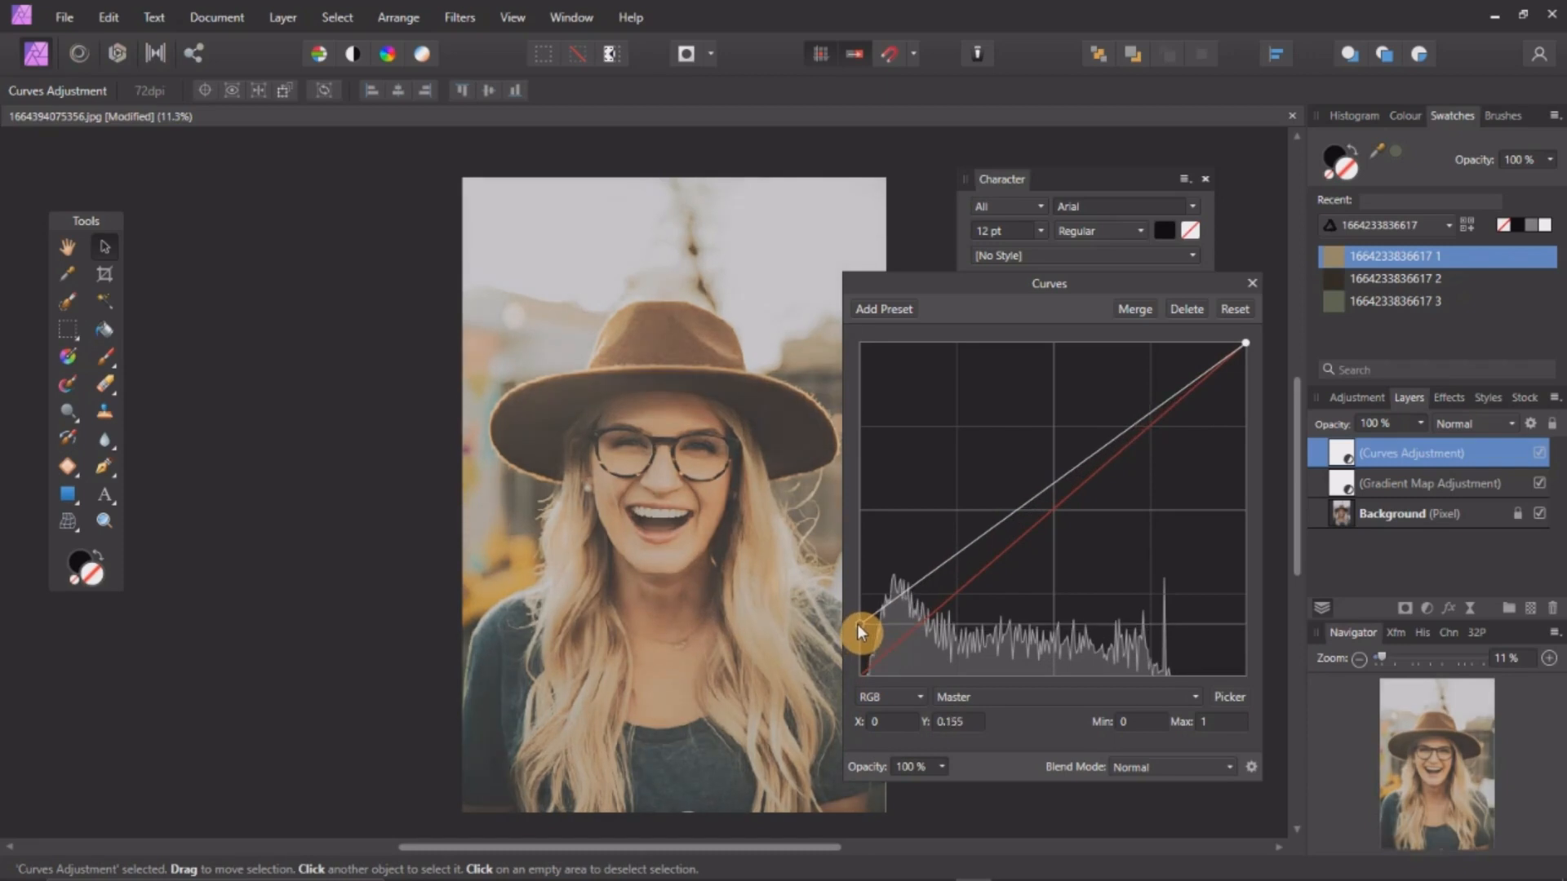
pyautogui.moveTo(857, 624); pyautogui.dragTo(862, 667)
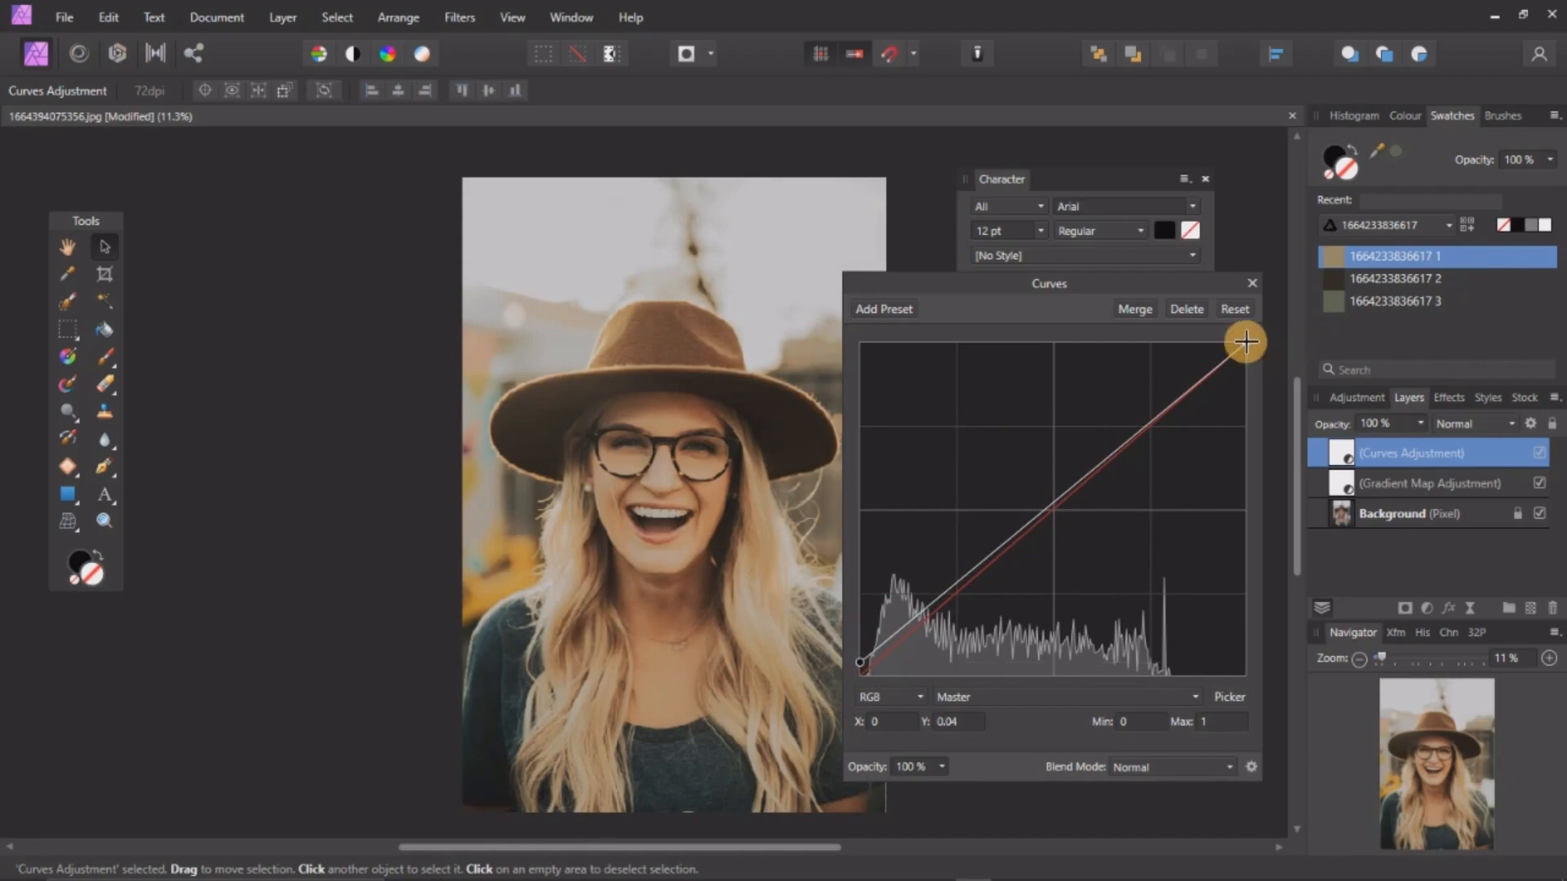
# Lower the master curve's white point to an output of about 0.979 and close the Curves settings
pyautogui.moveTo(1246, 344); pyautogui.dragTo(1232, 486)
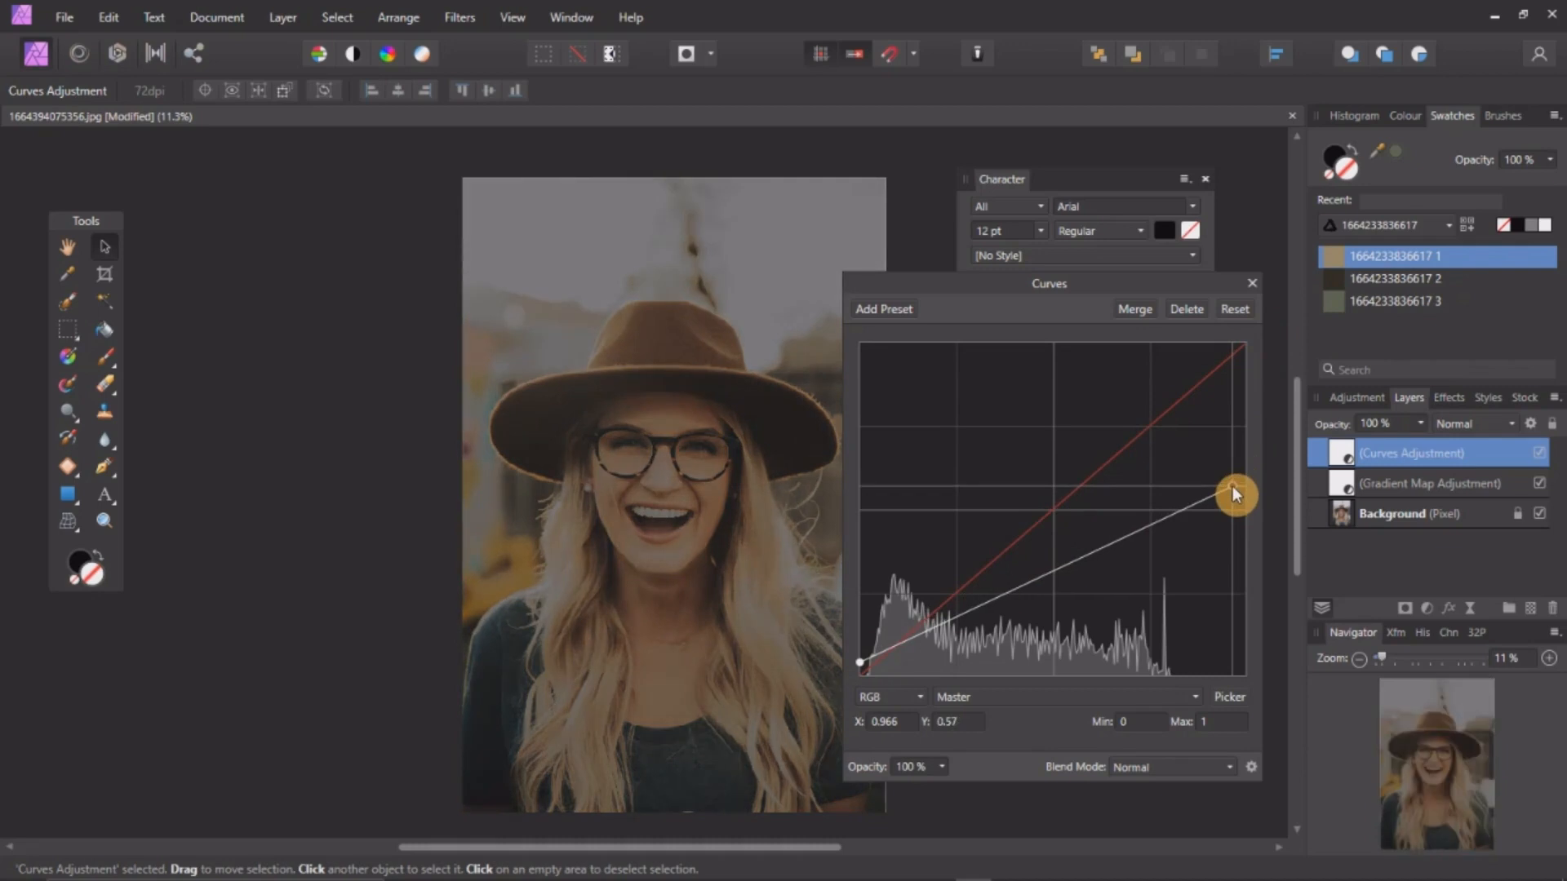
pyautogui.moveTo(1232, 486); pyautogui.dragTo(1246, 350)
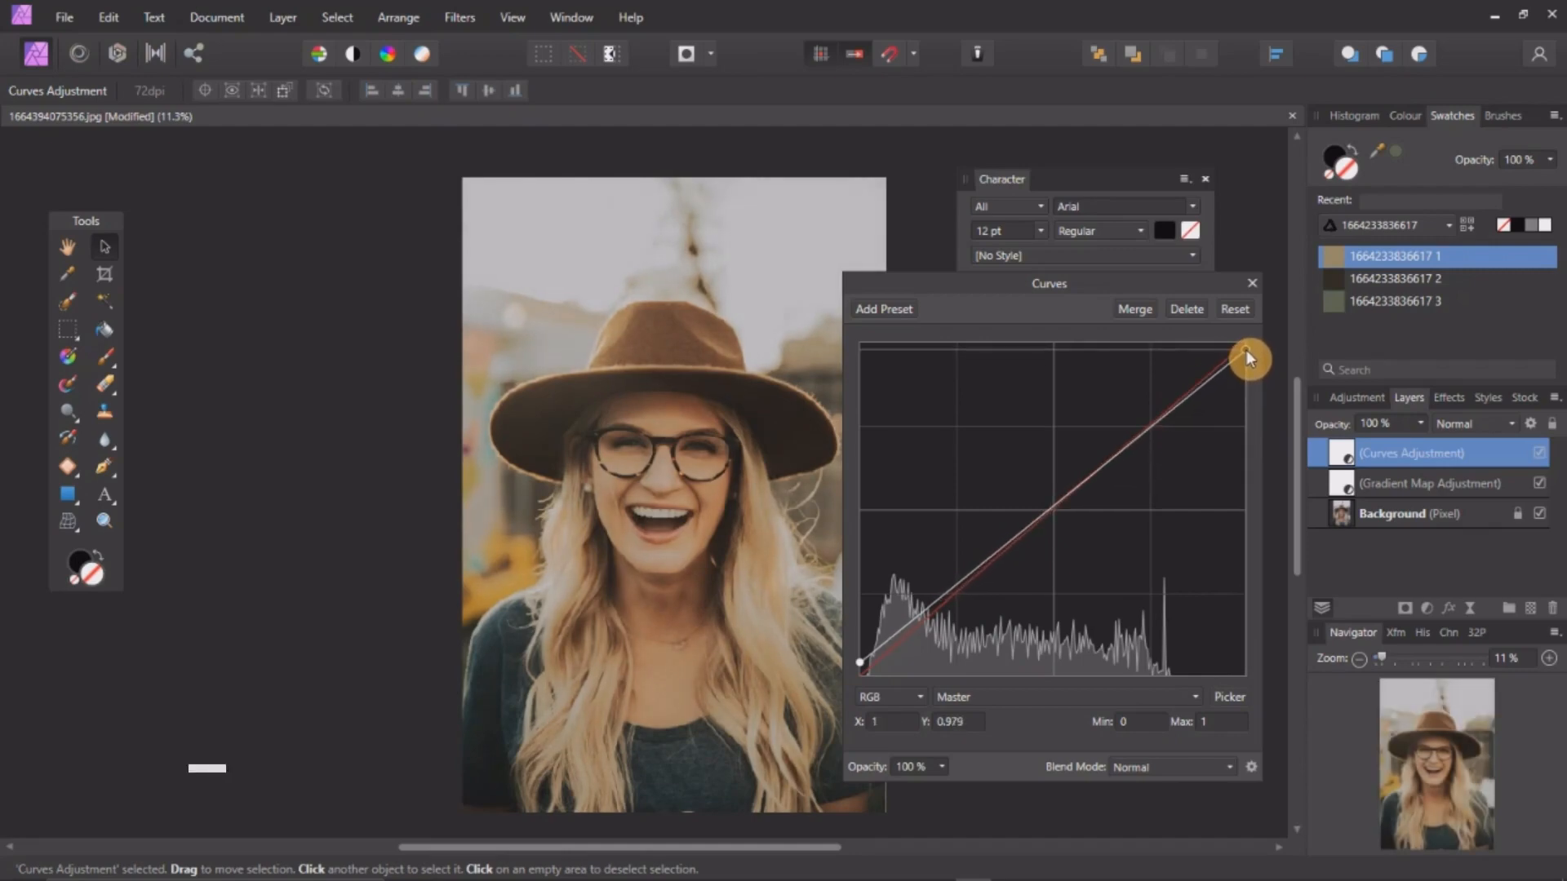
pyautogui.click(1253, 283)
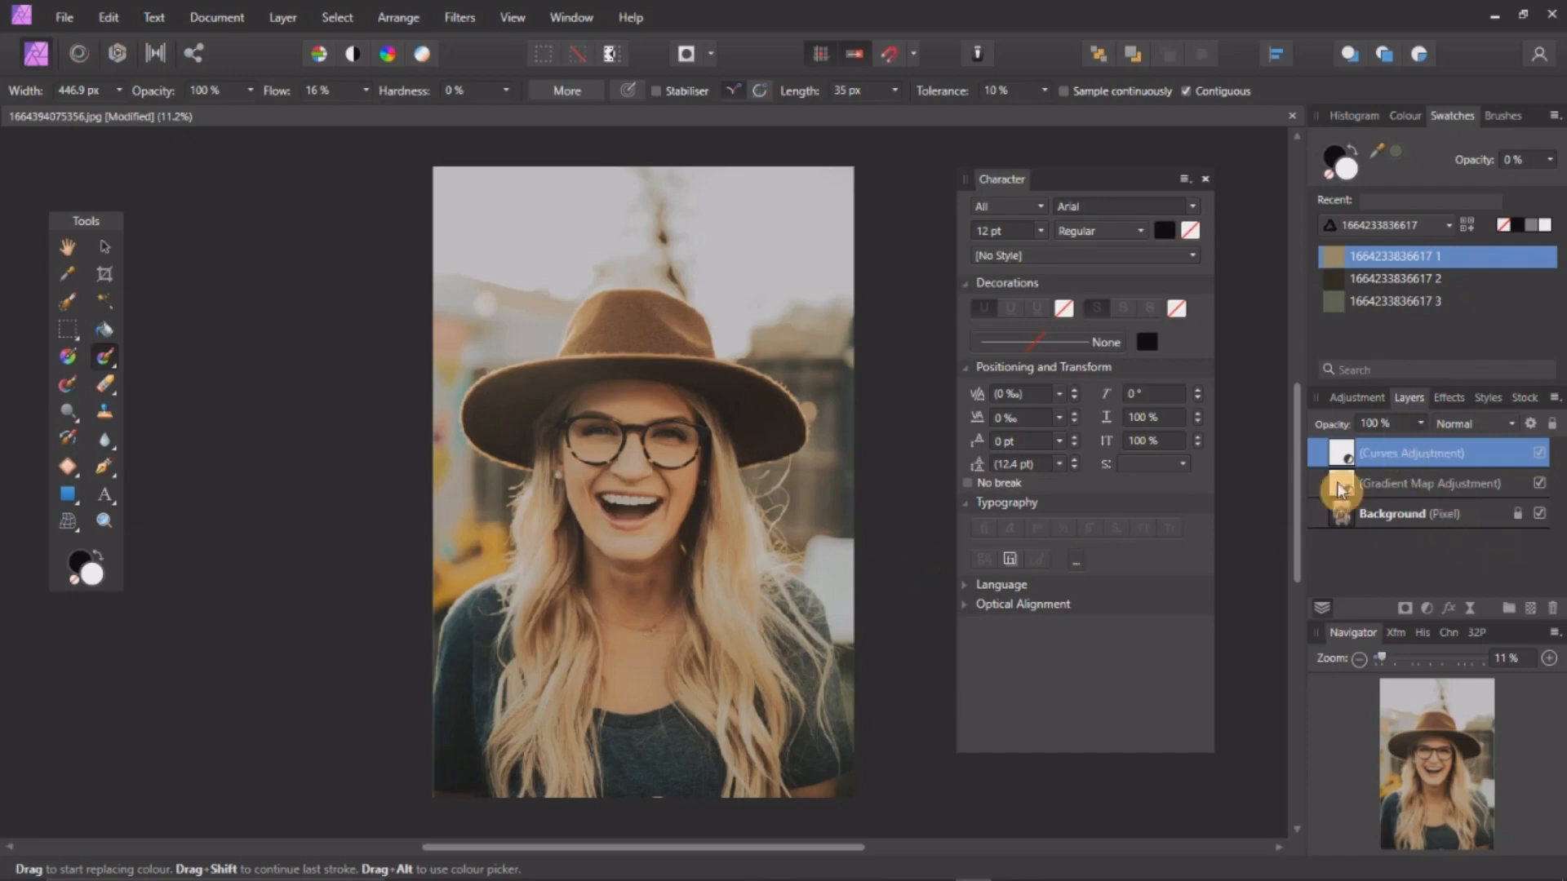
# Select both the Gradient Map and Curves adjustment layers, and hide and show them together to compare the photo before and after grading
pyautogui.click(1381, 487)
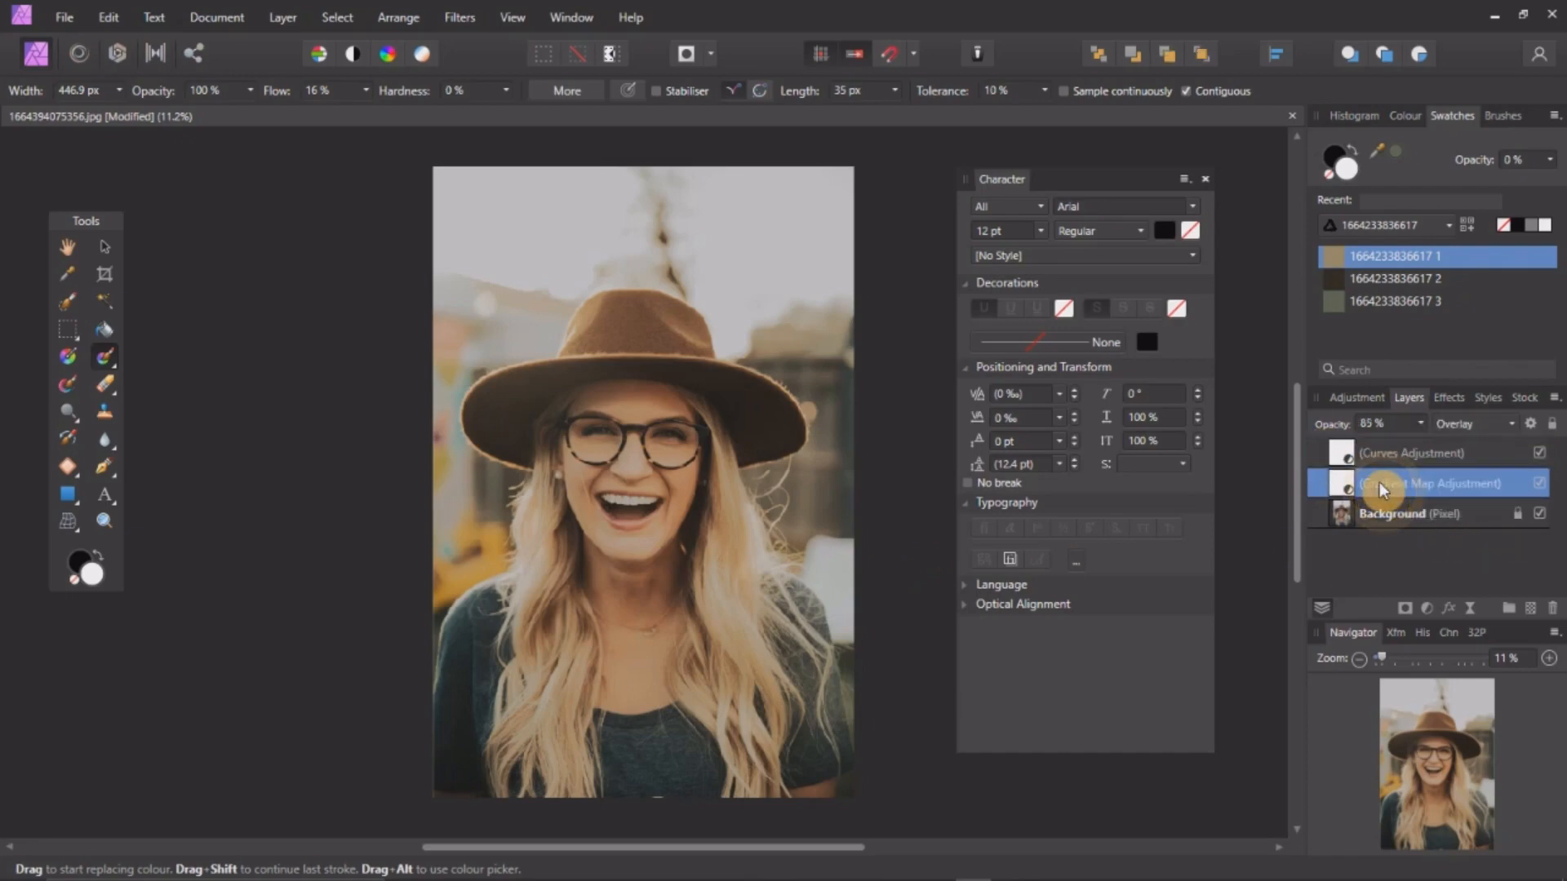
pyautogui.keyDown('shift'); pyautogui.click(1383, 452); pyautogui.keyUp('shift')
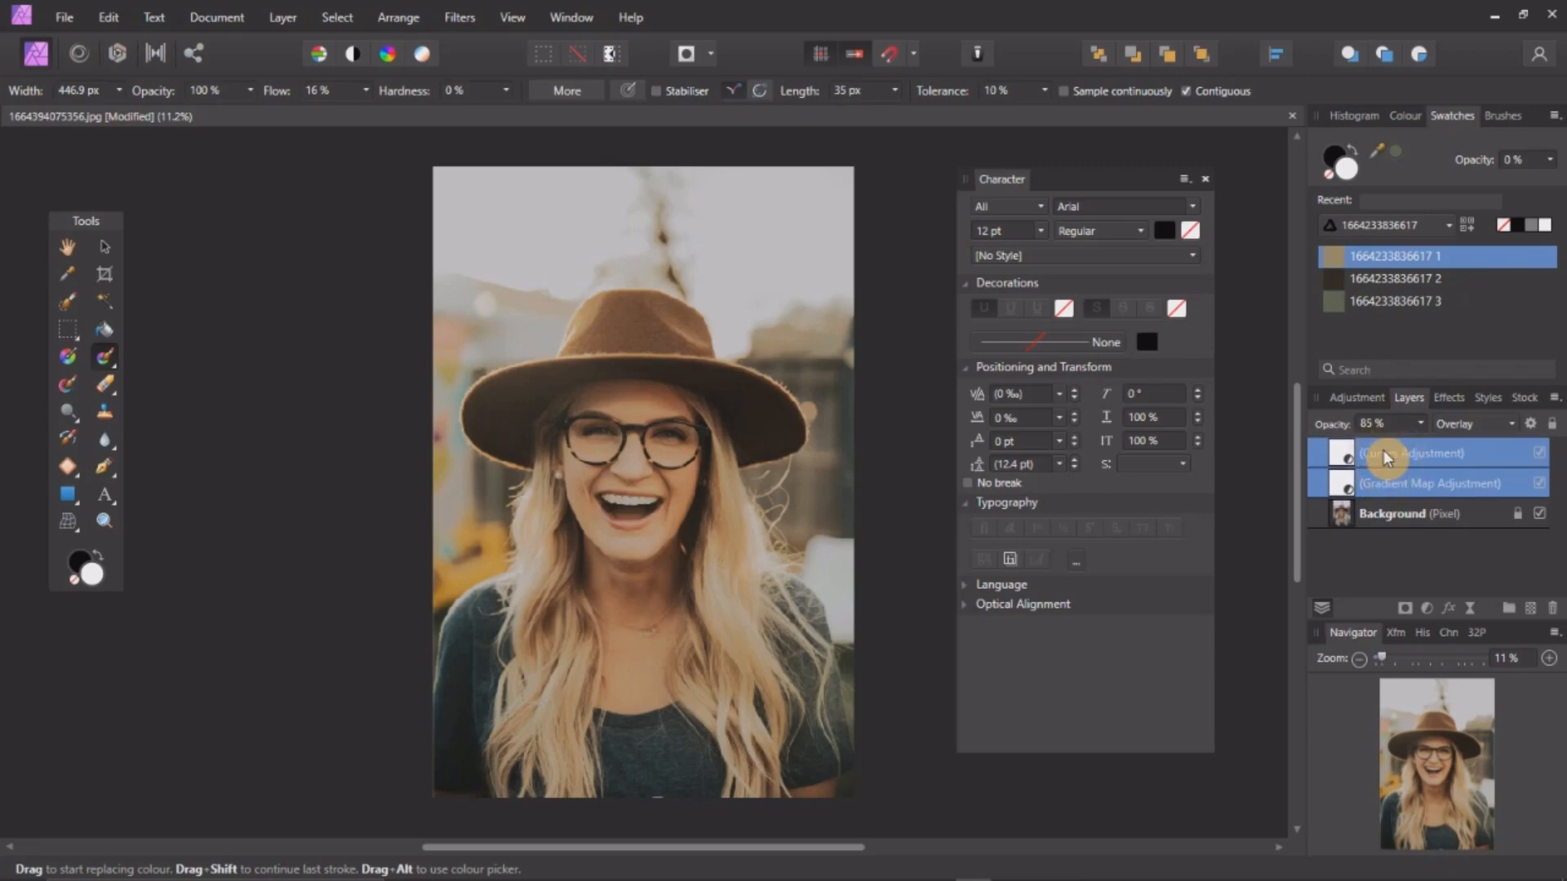
pyautogui.click(1540, 461)
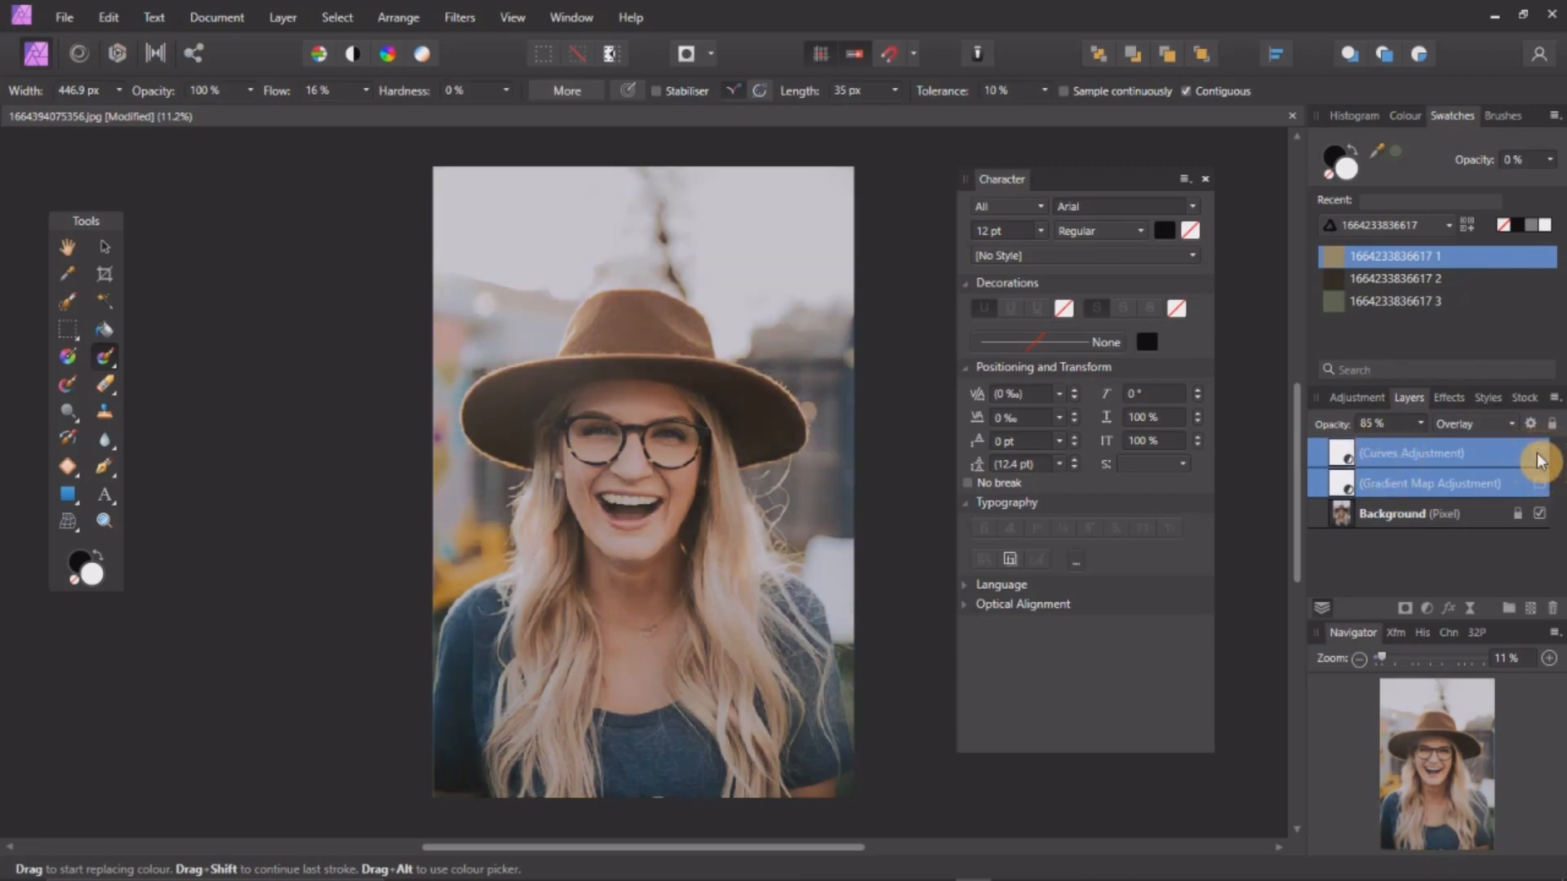
pyautogui.click(1540, 461)
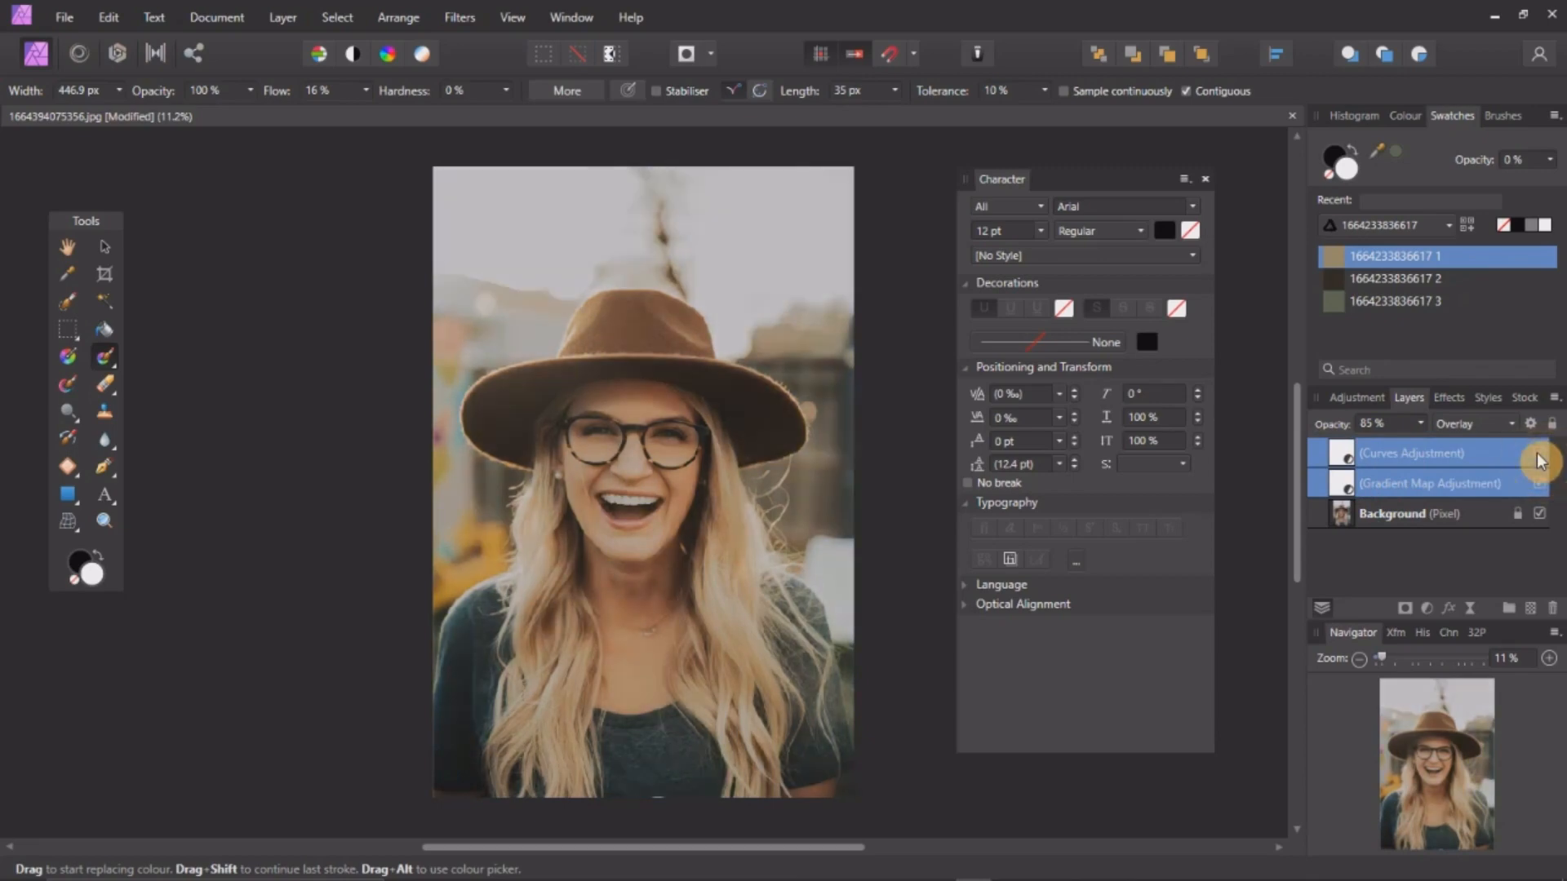